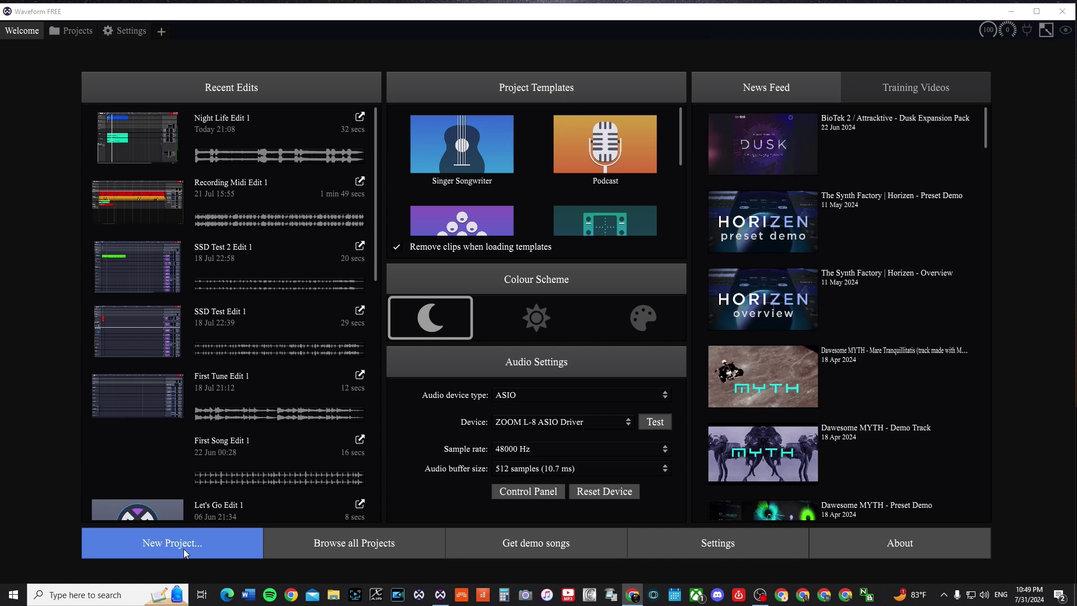
# Step: Create a new project named 'test july' in B:\Waveform Projects and open its first edit
pyautogui.click(184, 550)
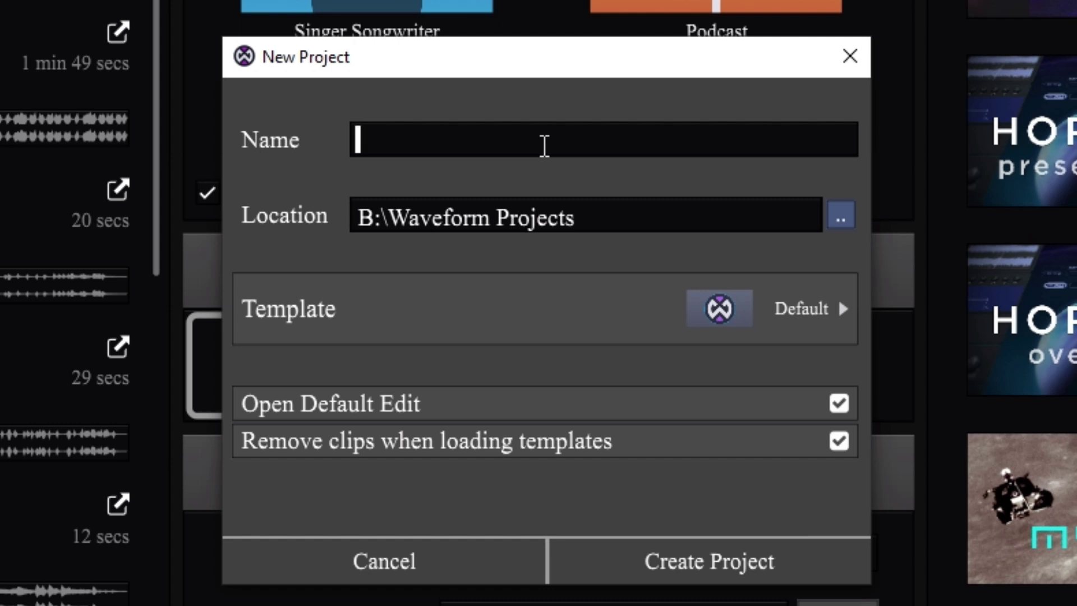
pyautogui.write('test')
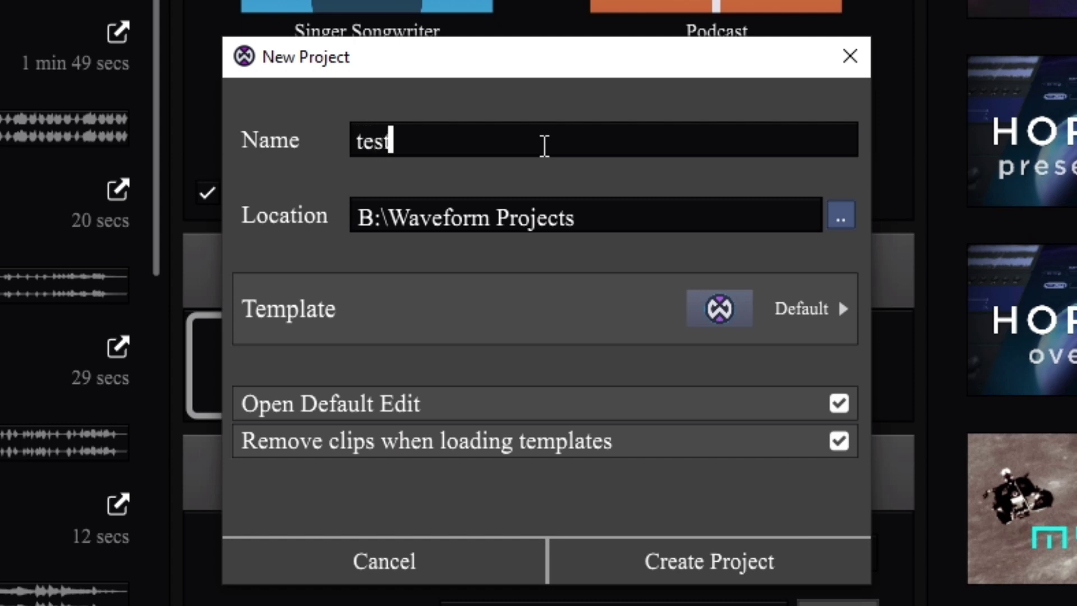
pyautogui.write(' july')
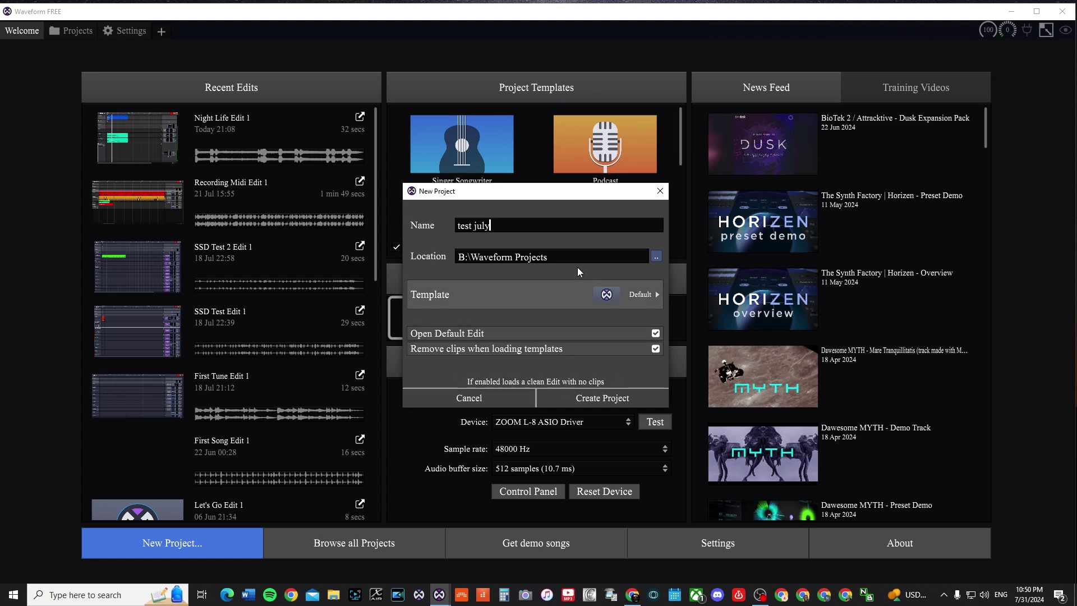
pyautogui.click(598, 399)
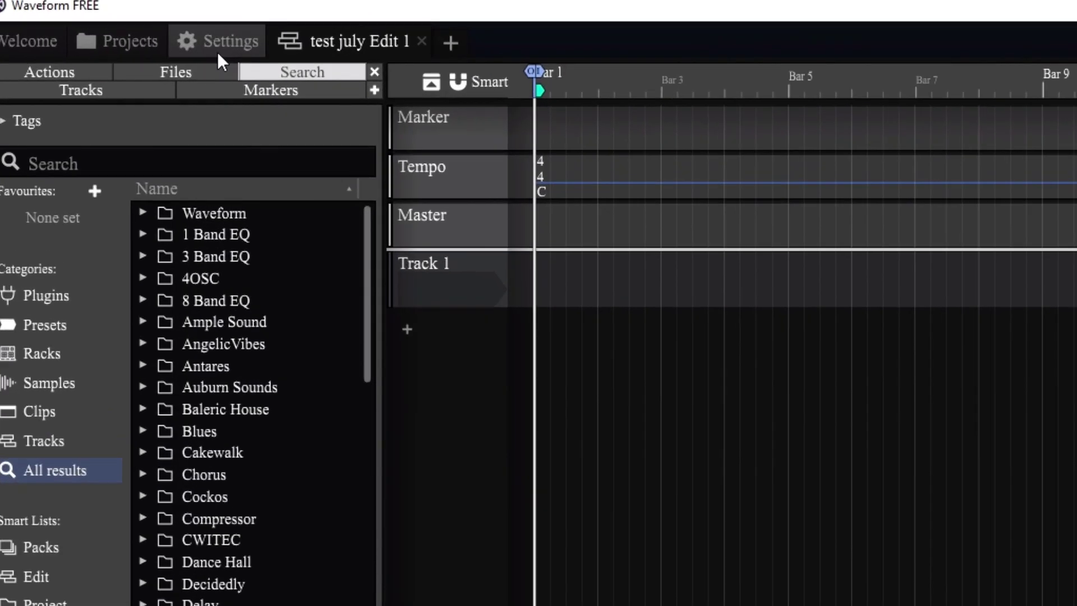
# Step: Show the Audio Devices settings with the ZOOM L-8 ASIO driver at 48000 Hz
pyautogui.click(124, 33)
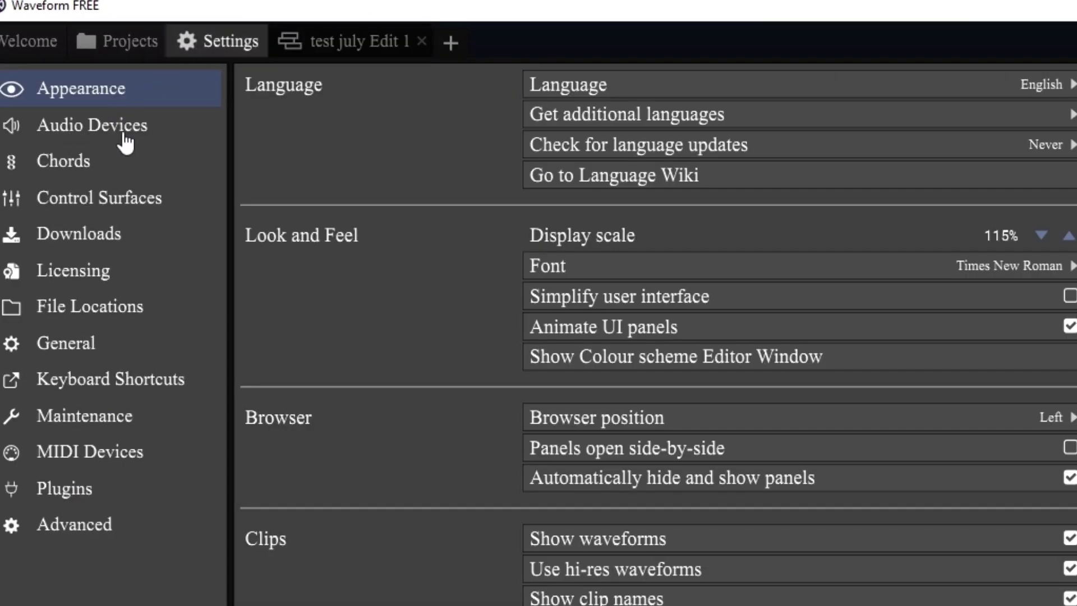
pyautogui.click(84, 133)
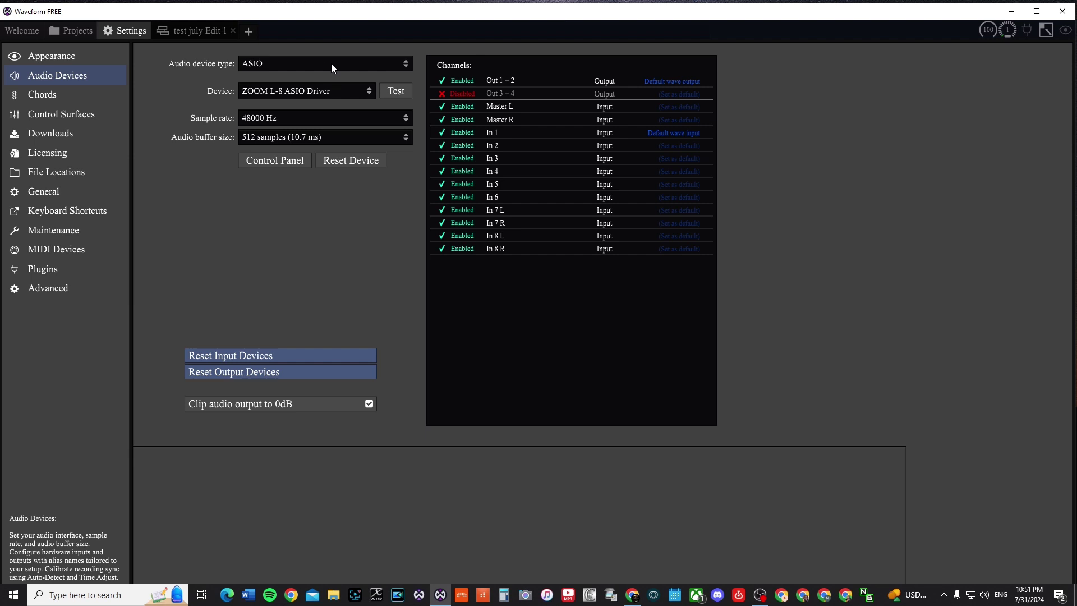
pyautogui.click(275, 65)
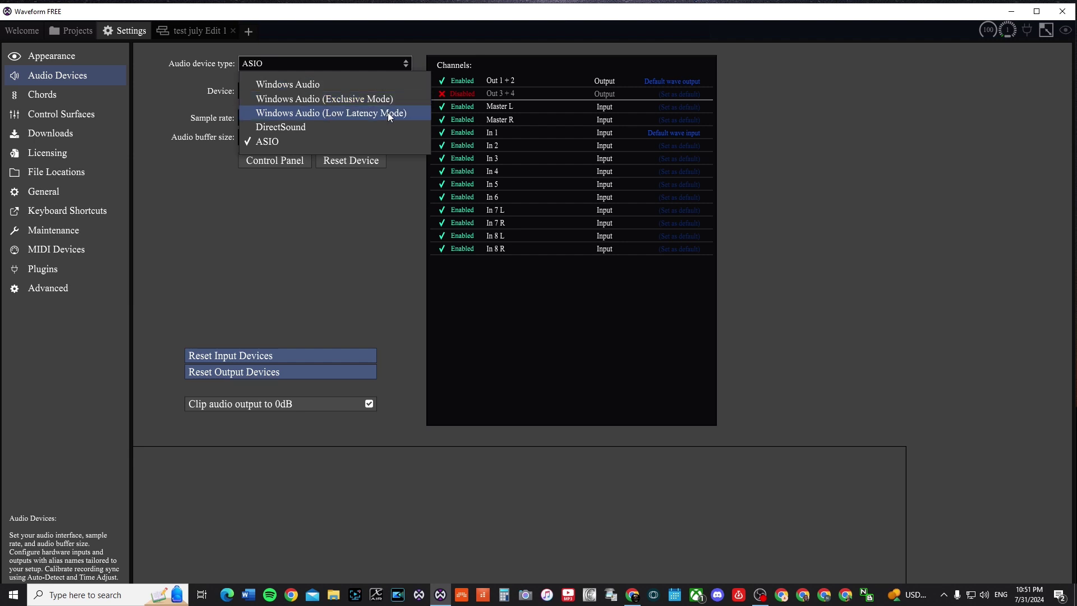
pyautogui.click(299, 239)
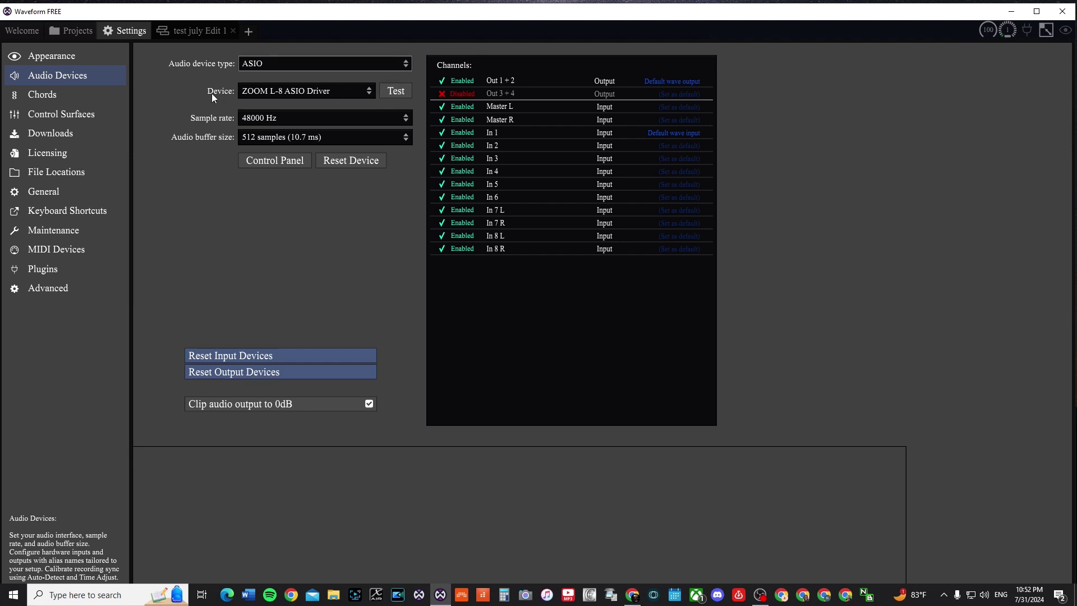
pyautogui.click(383, 92)
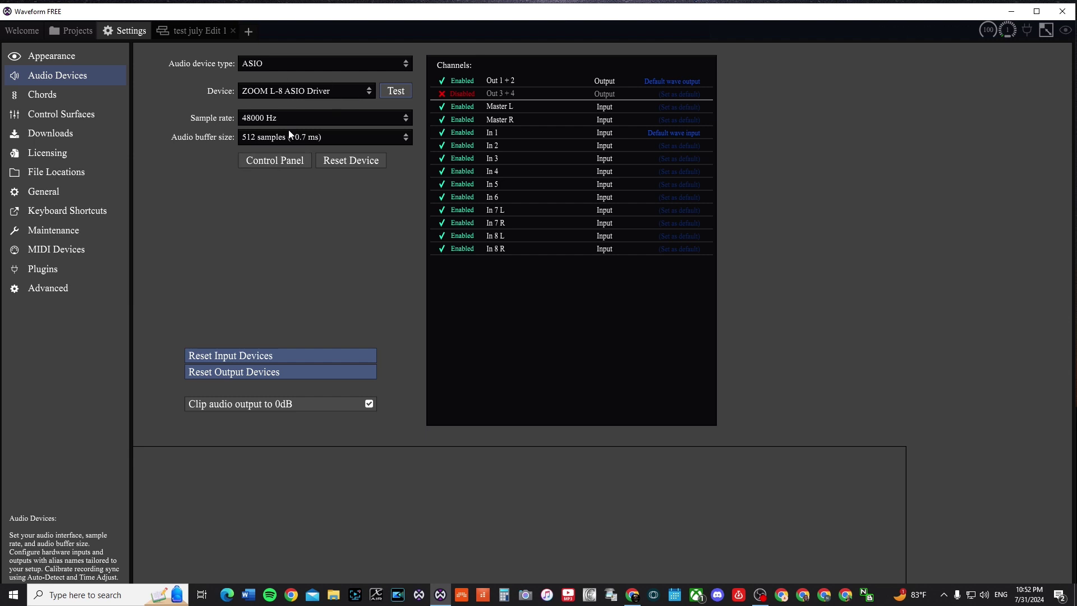
# Step: Keep the sample rate at 48000 Hz and show the In 1 input's properties
pyautogui.click(299, 119)
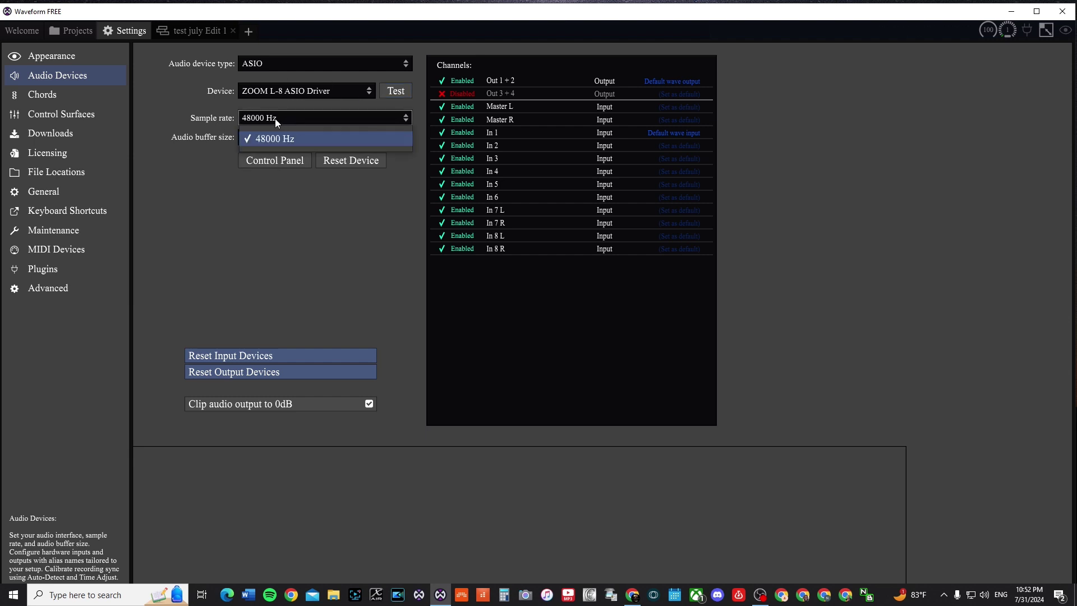
pyautogui.click(275, 139)
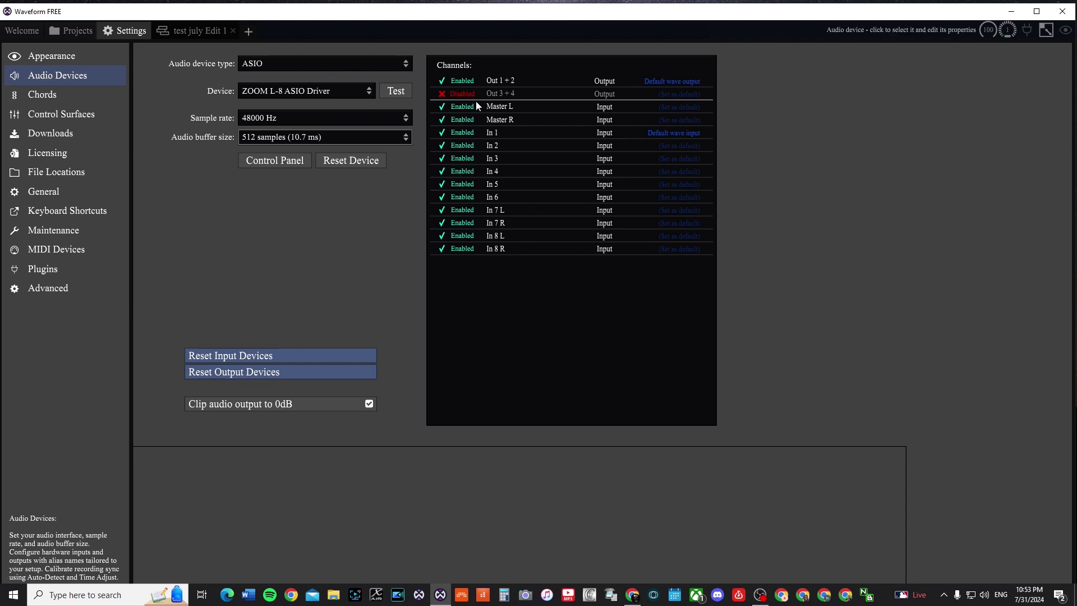
pyautogui.click(525, 132)
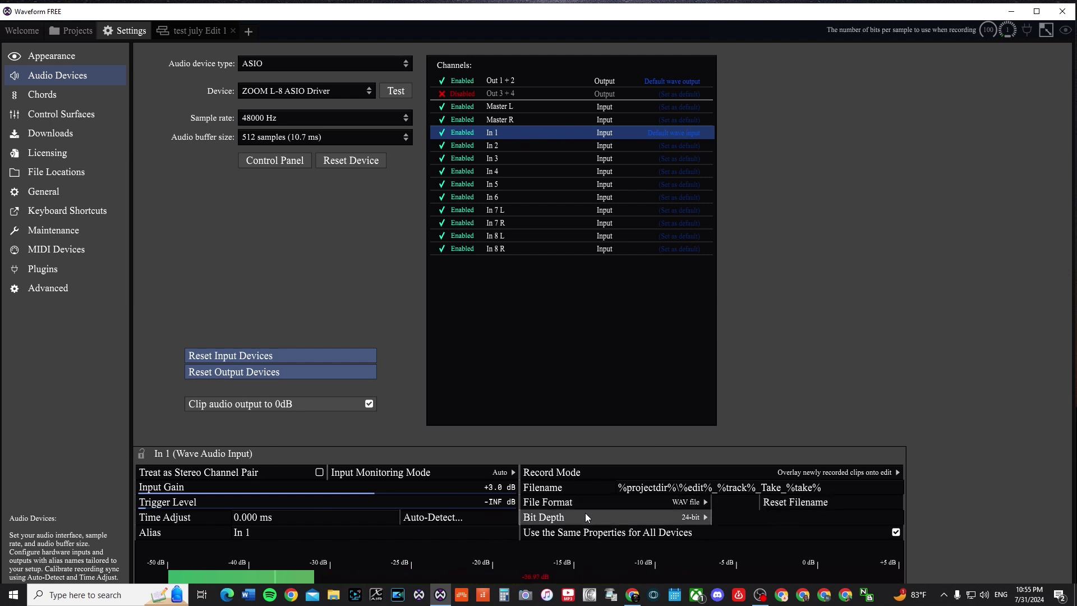
# Step: Keep In 1 recording in Overlay mode as 24-bit WAV, then go to Appearance settings
pyautogui.click(805, 472)
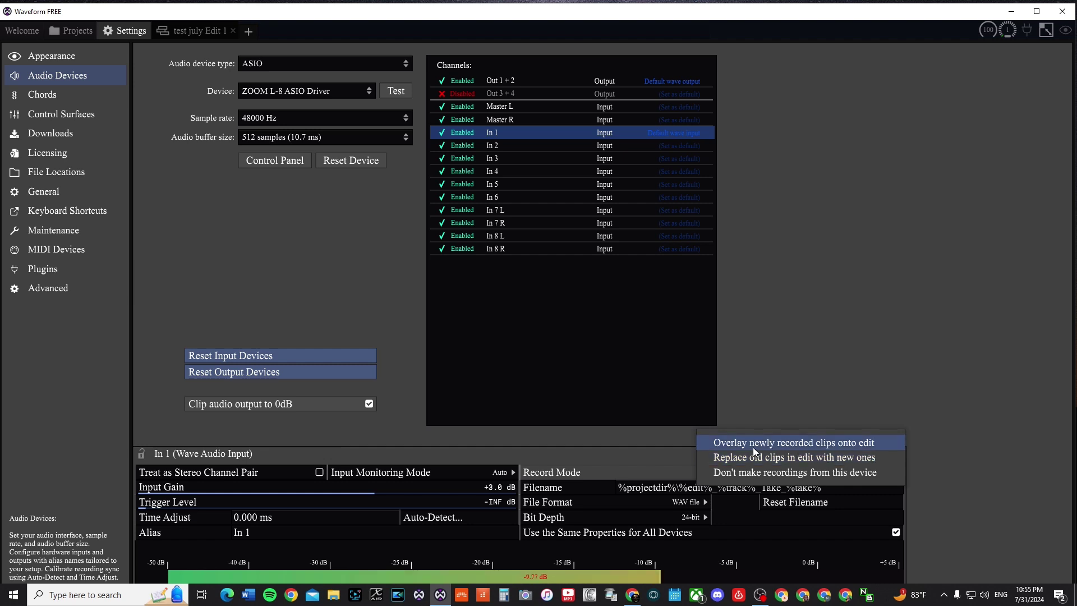
pyautogui.click(872, 442)
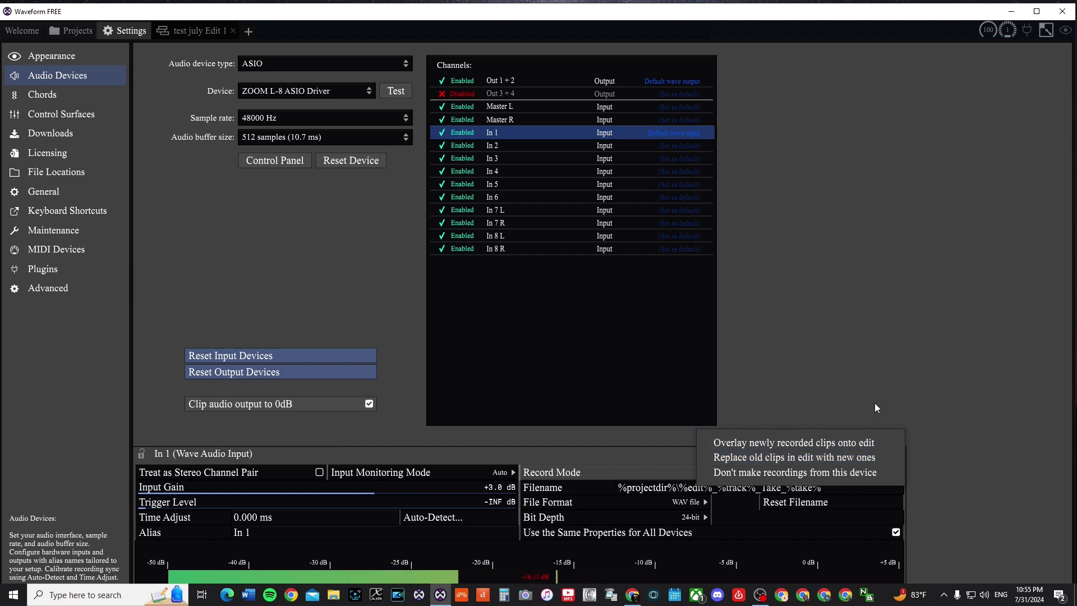
pyautogui.click(678, 503)
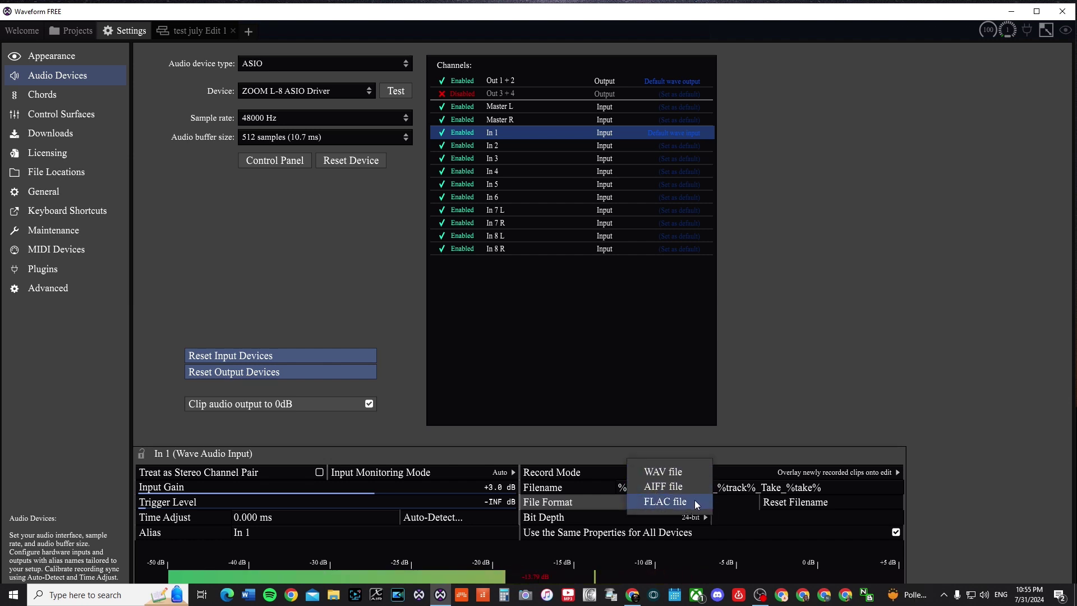
pyautogui.click(823, 381)
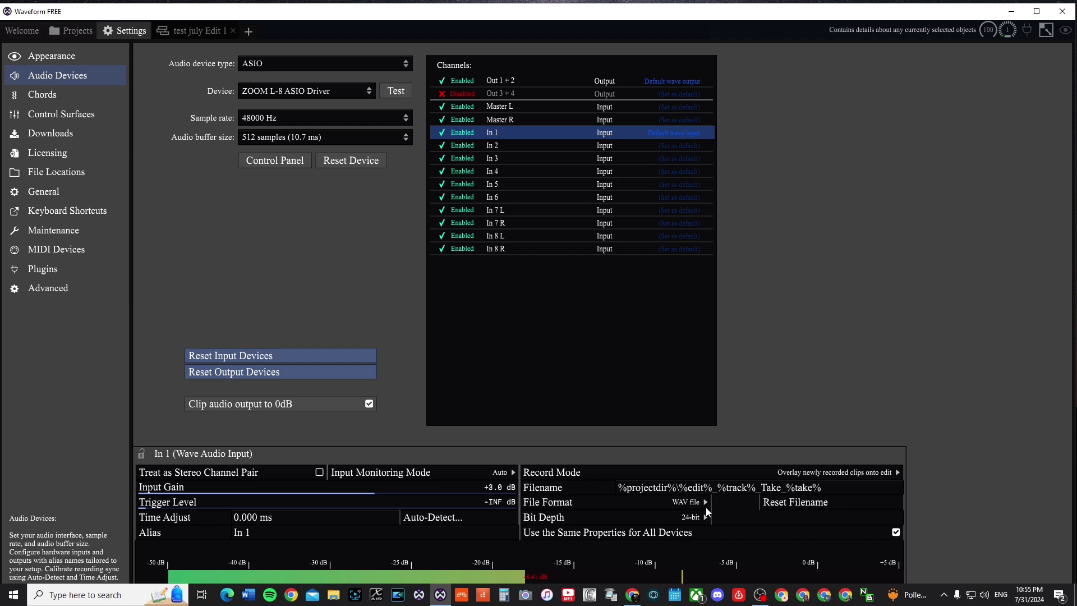
pyautogui.click(577, 522)
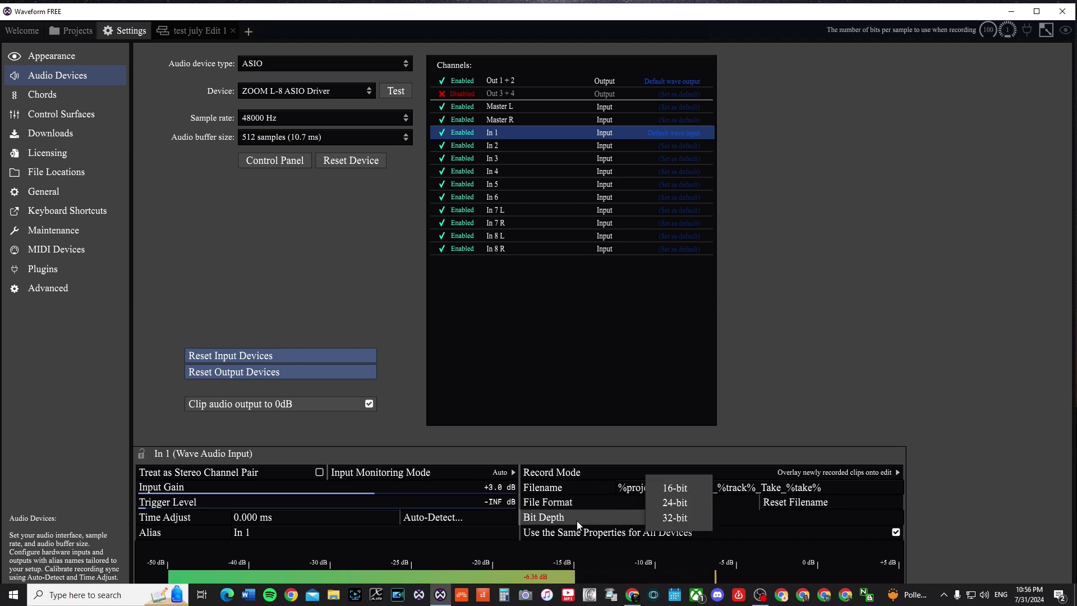
pyautogui.click(678, 502)
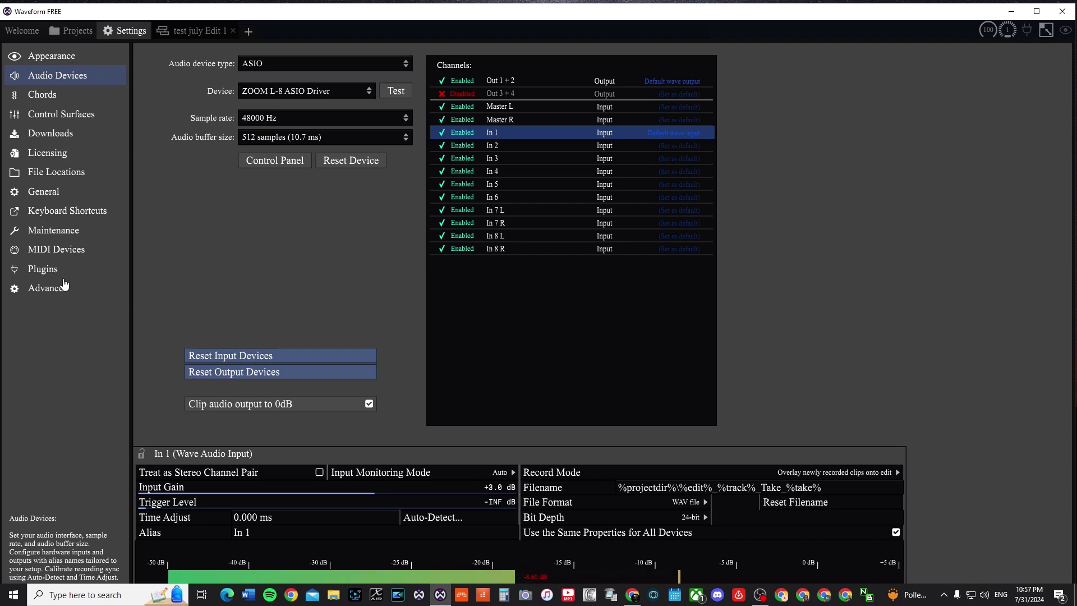
pyautogui.click(56, 58)
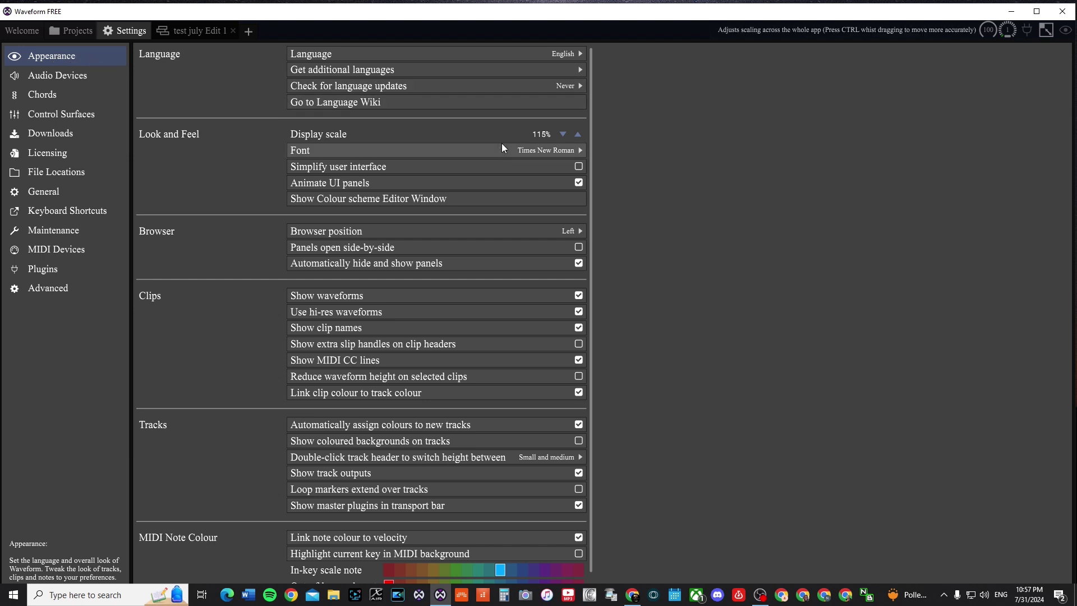
# Step: Try display scales between 110% and 125%, settle on 115%, then show General settings
pyautogui.click(577, 135)
pyautogui.click(598, 139)
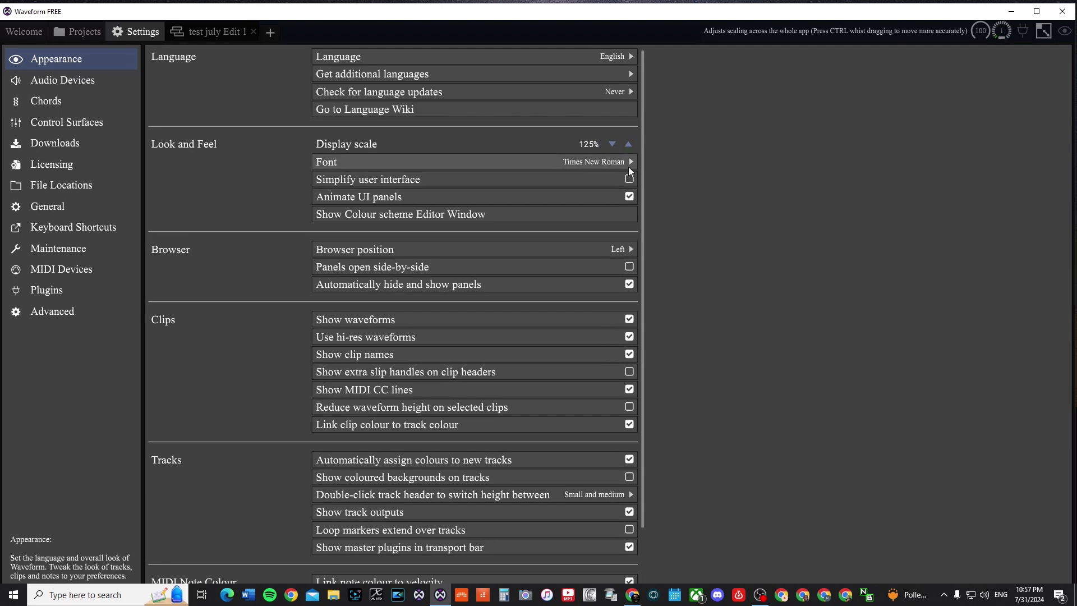
pyautogui.click(612, 144)
pyautogui.click(588, 139)
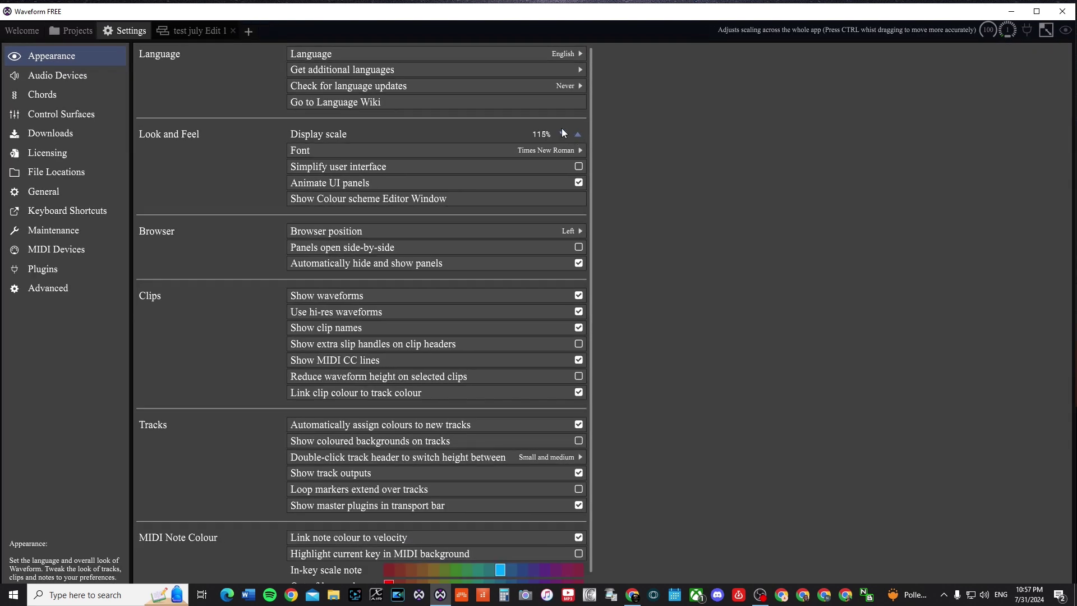
pyautogui.click(563, 135)
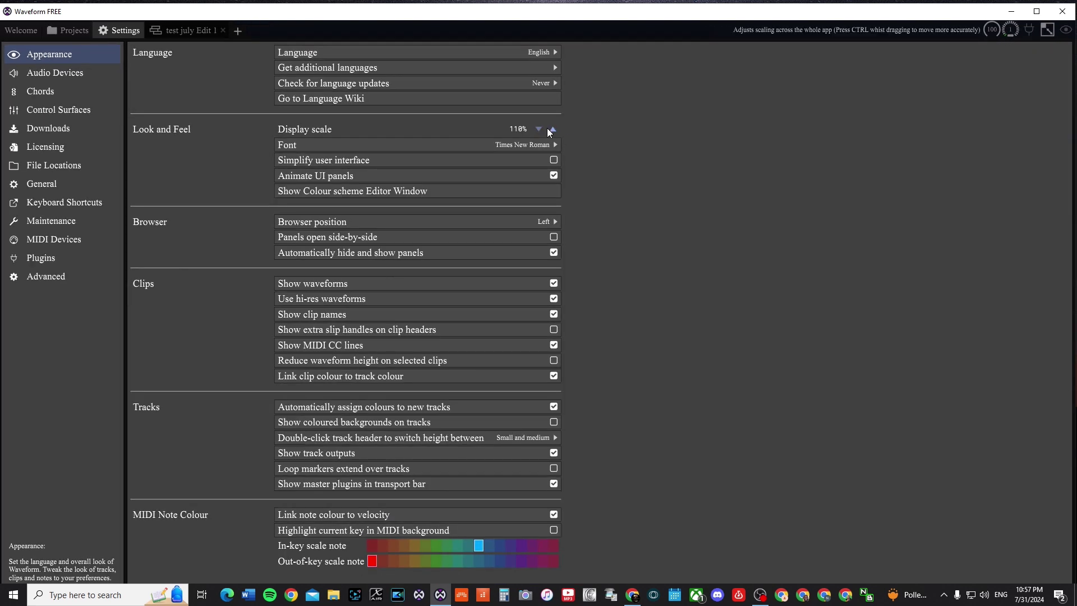
pyautogui.click(553, 131)
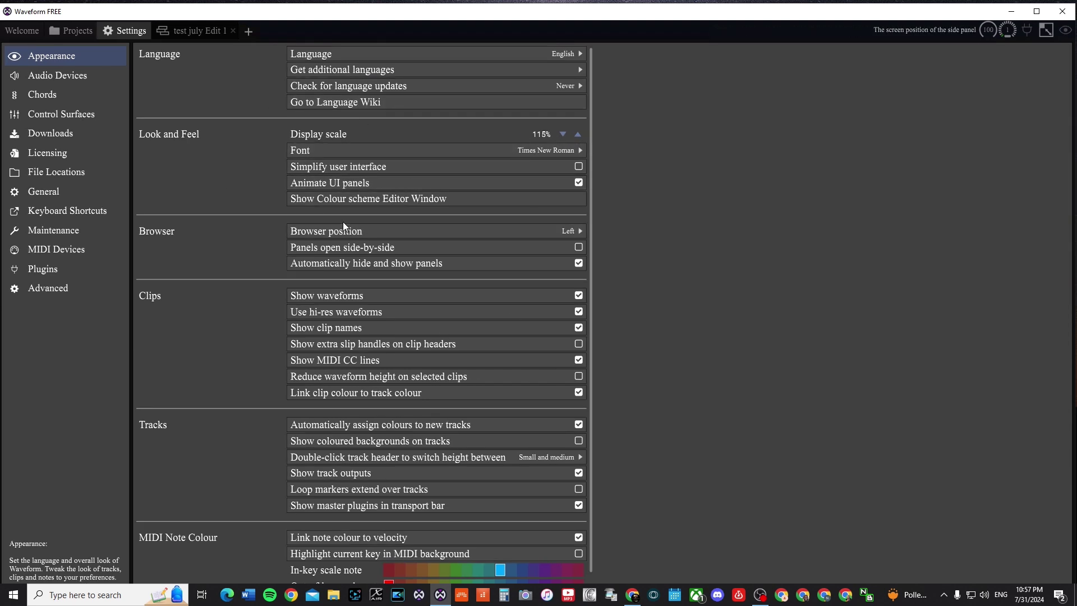
pyautogui.click(81, 117)
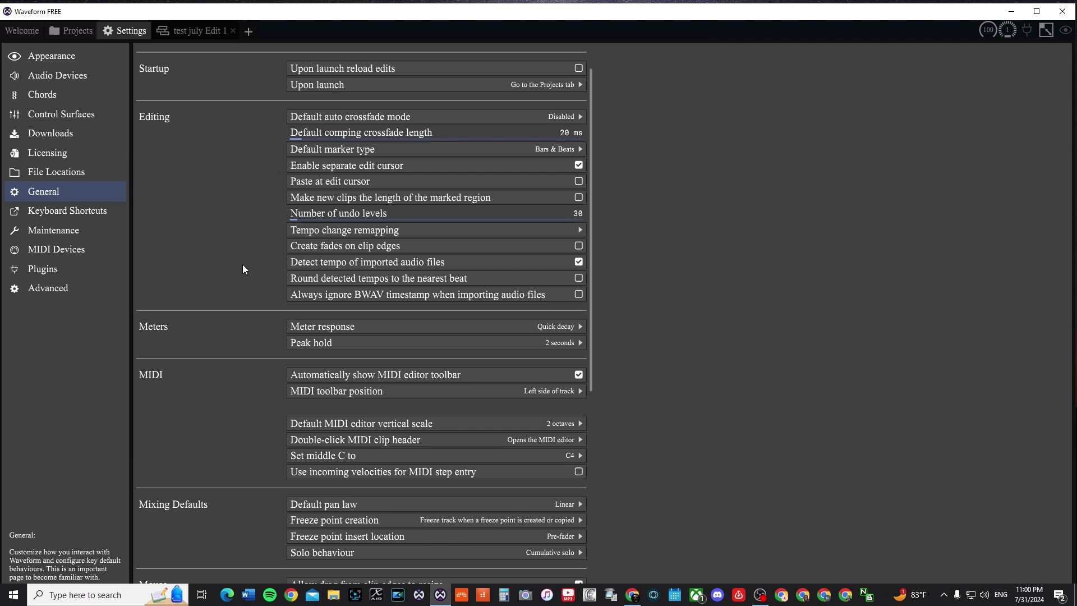
# Step: Scroll through the General settings and go back to the Welcome page
pyautogui.scroll(-3, 242, 264)
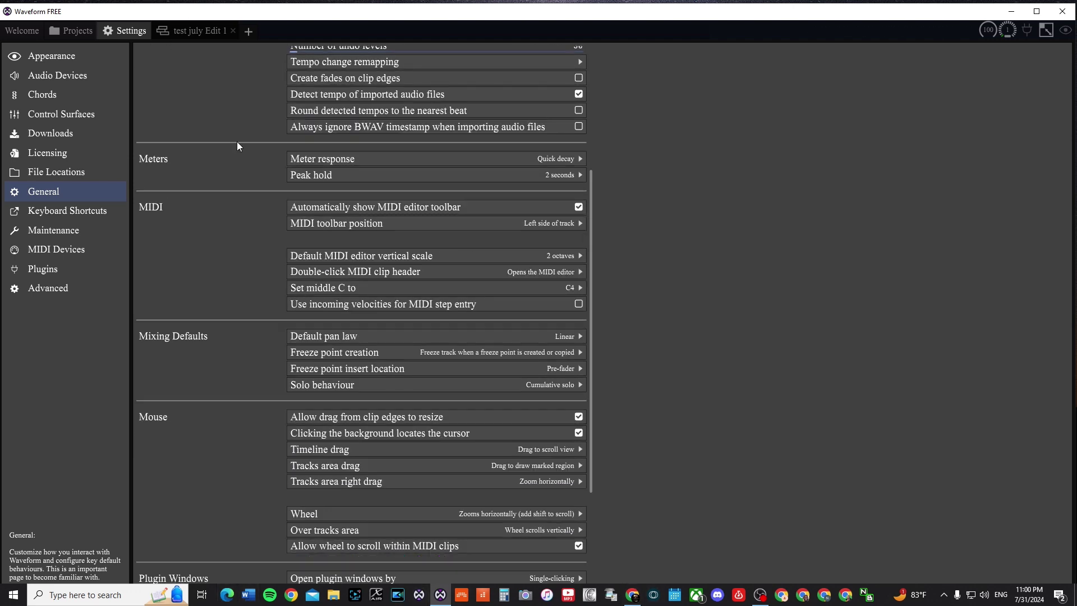
pyautogui.scroll(-3, 468, 470)
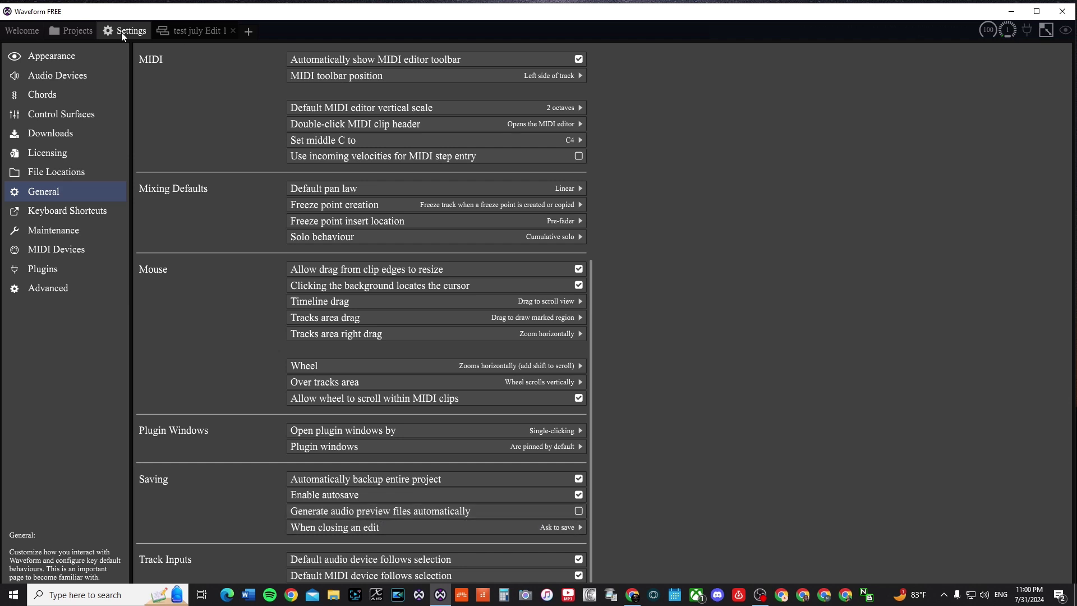
pyautogui.click(26, 35)
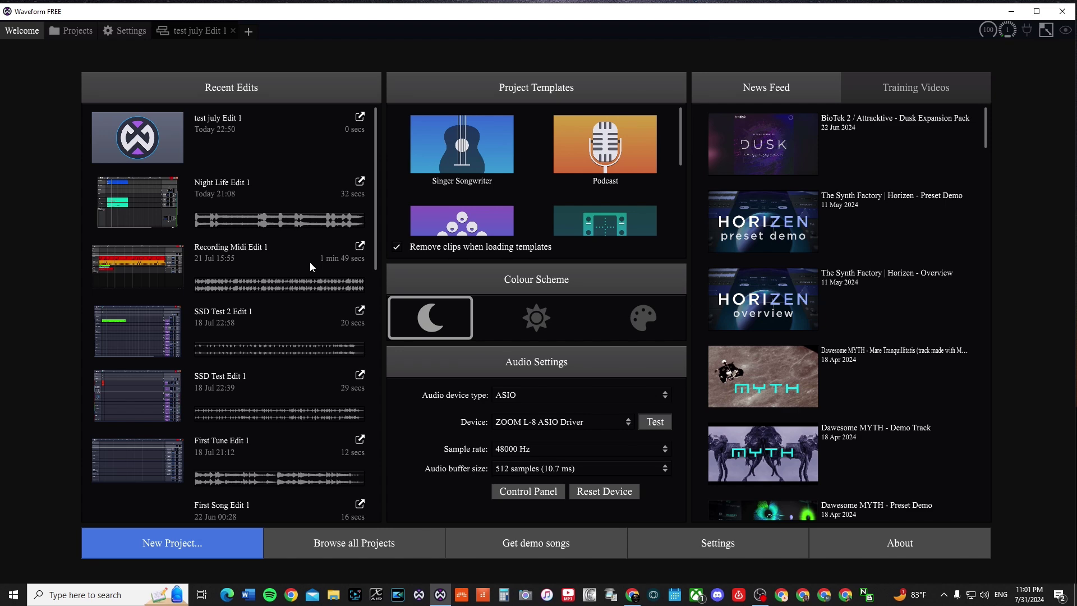
# Step: Set Track 1's input to In 1 after trying In 2, and record-arm the track
pyautogui.click(119, 31)
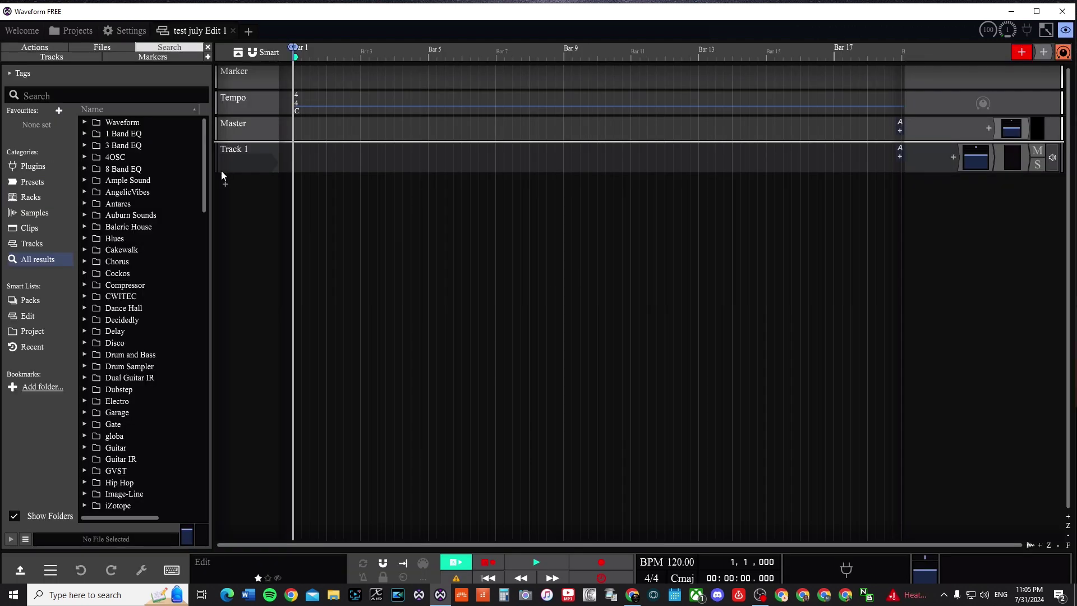
pyautogui.click(243, 147)
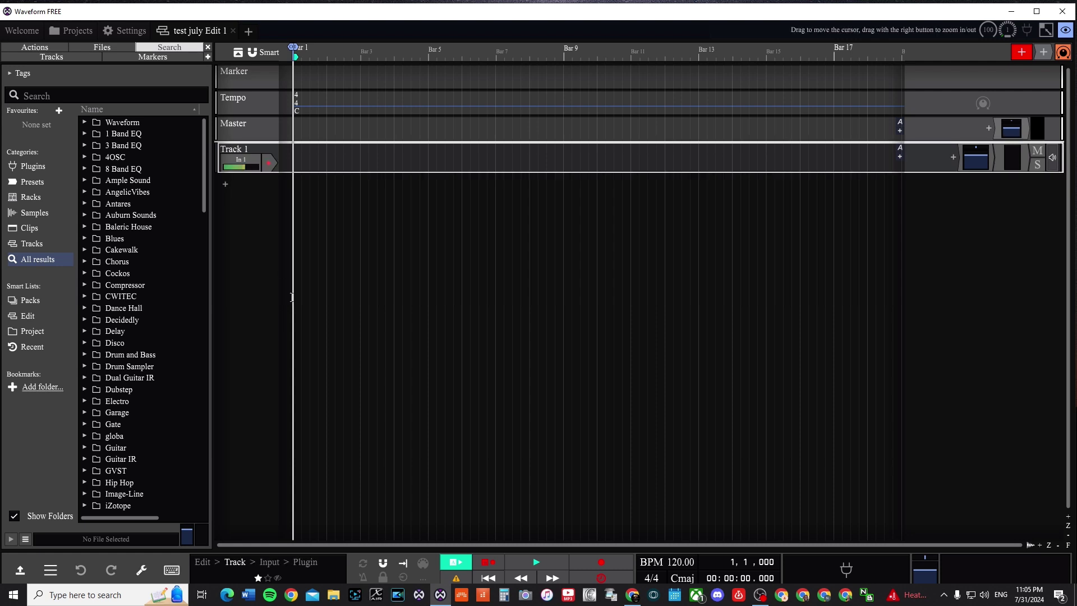
pyautogui.click(234, 161)
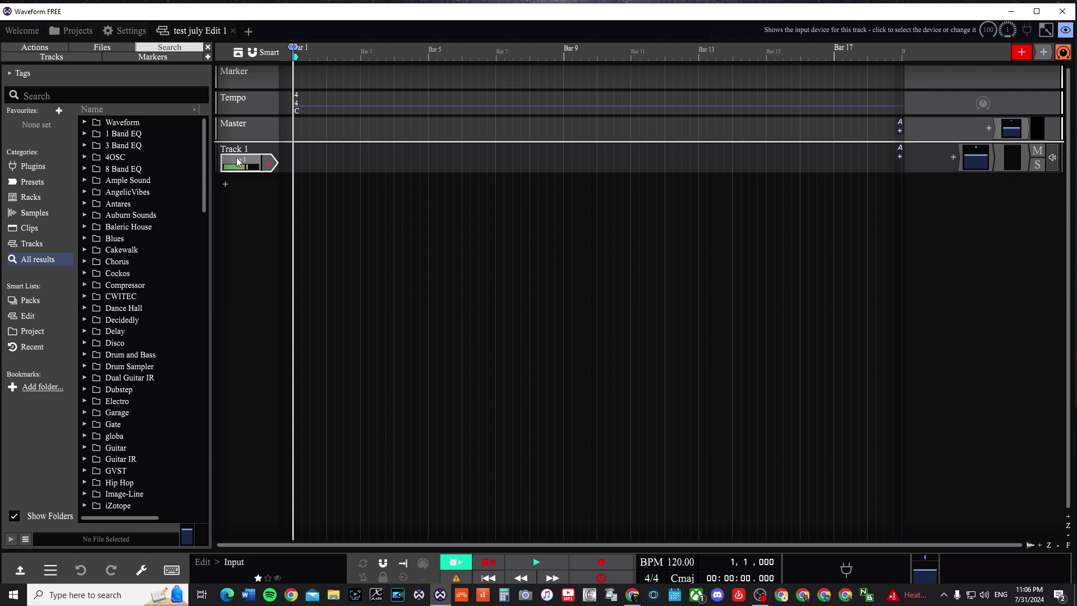
pyautogui.click(239, 162)
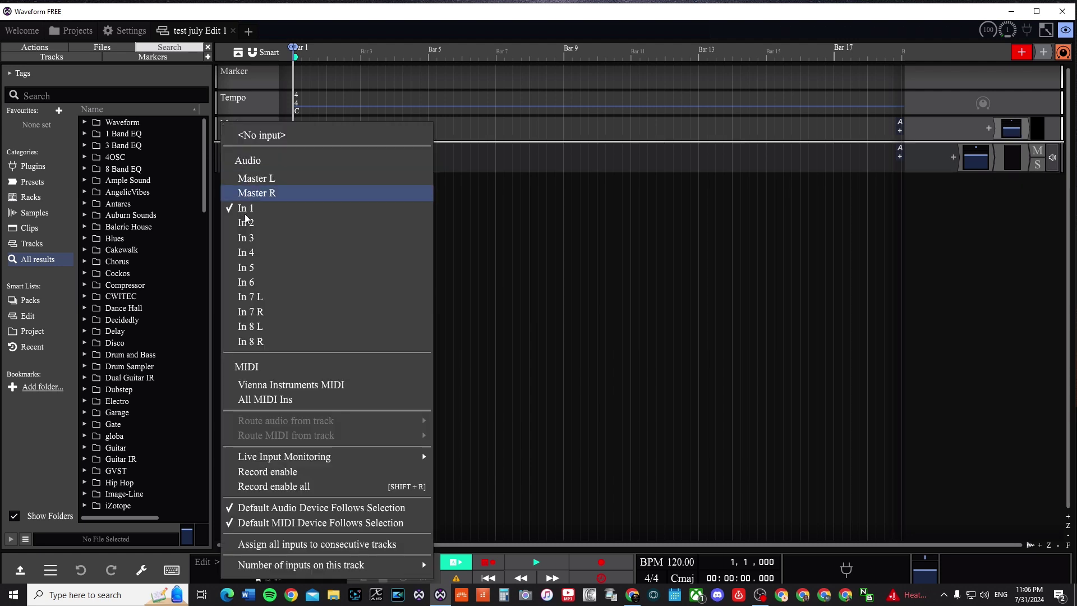
pyautogui.click(263, 223)
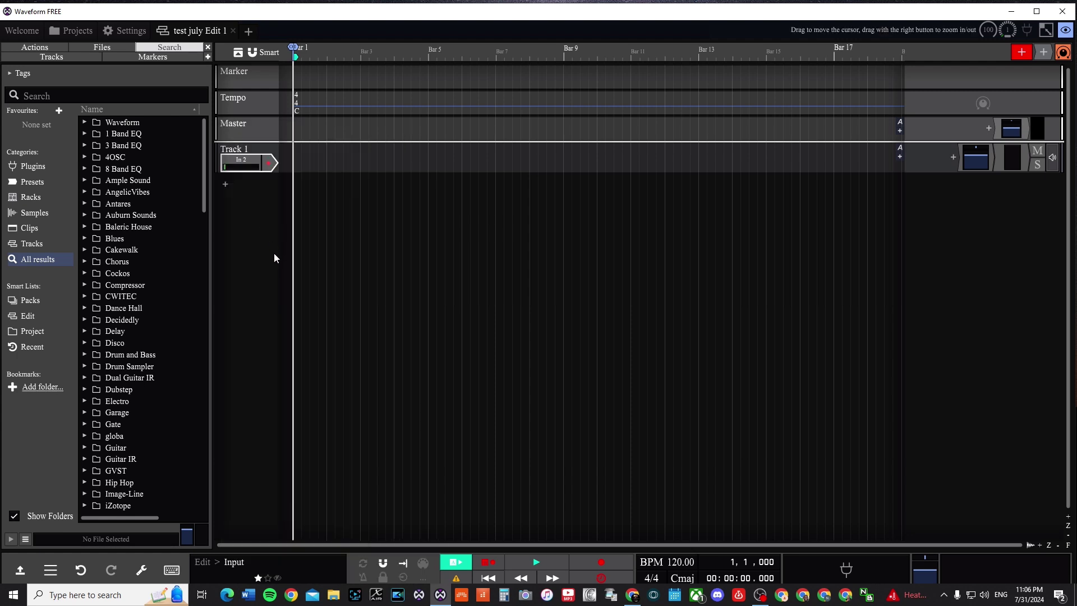
pyautogui.click(247, 161)
pyautogui.click(255, 211)
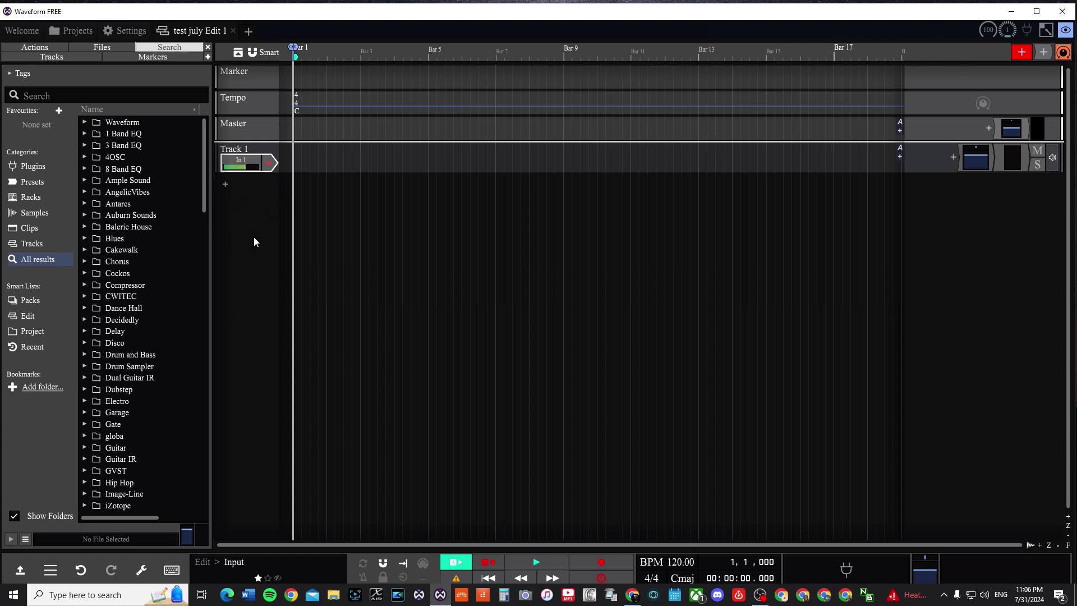
pyautogui.click(269, 163)
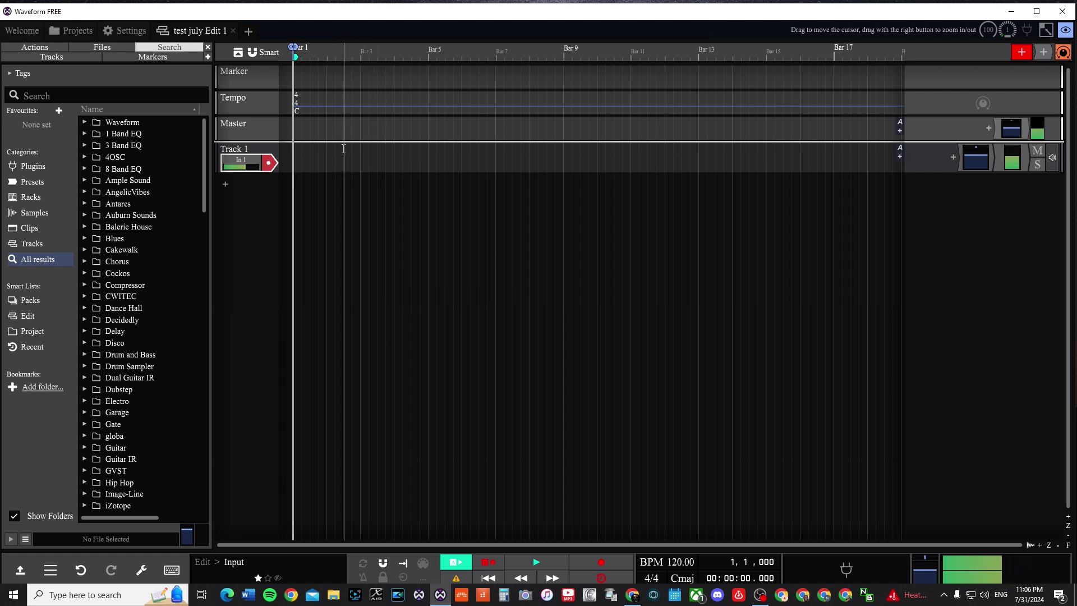
pyautogui.click(121, 32)
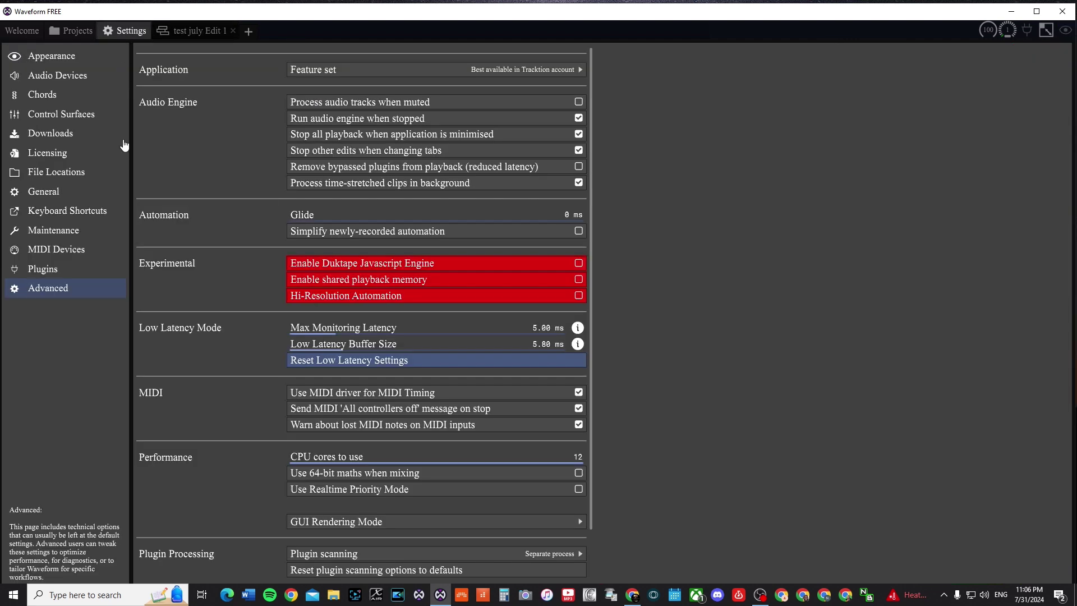
pyautogui.click(48, 60)
pyautogui.click(48, 82)
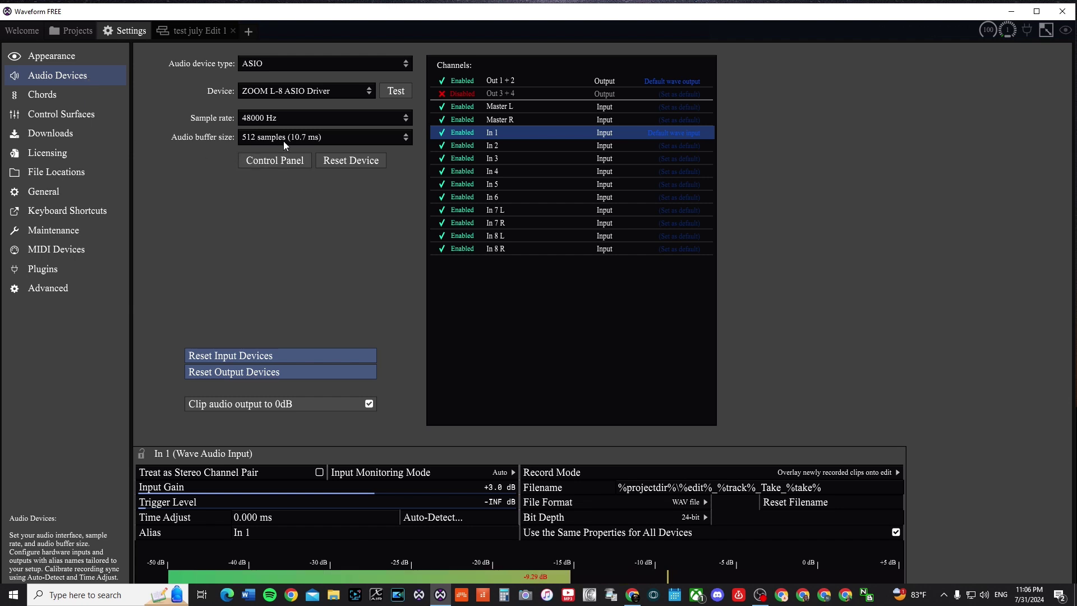
pyautogui.click(297, 137)
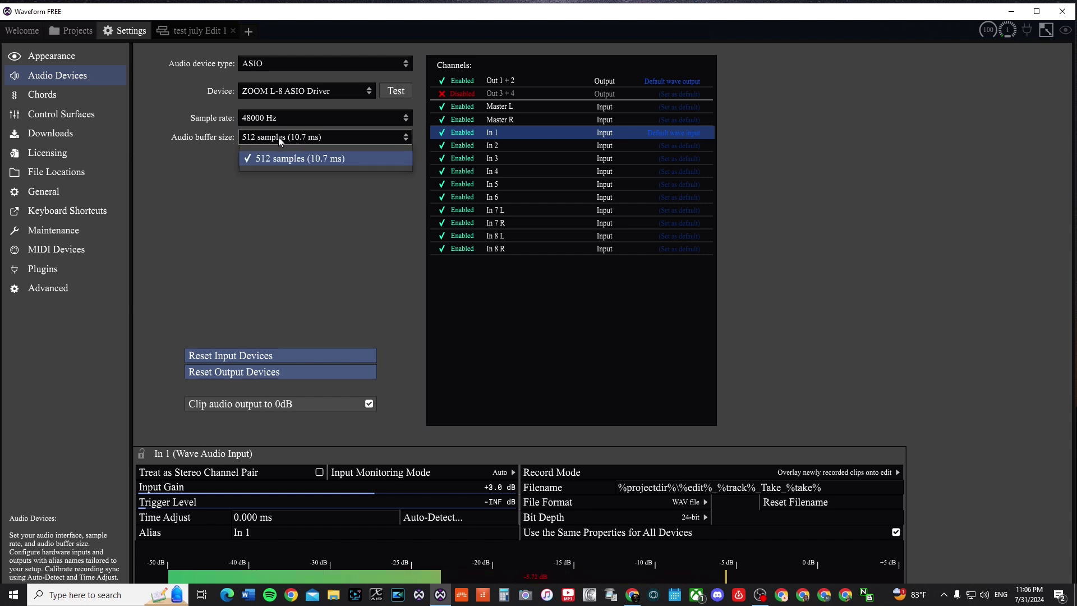
pyautogui.click(286, 137)
pyautogui.click(345, 142)
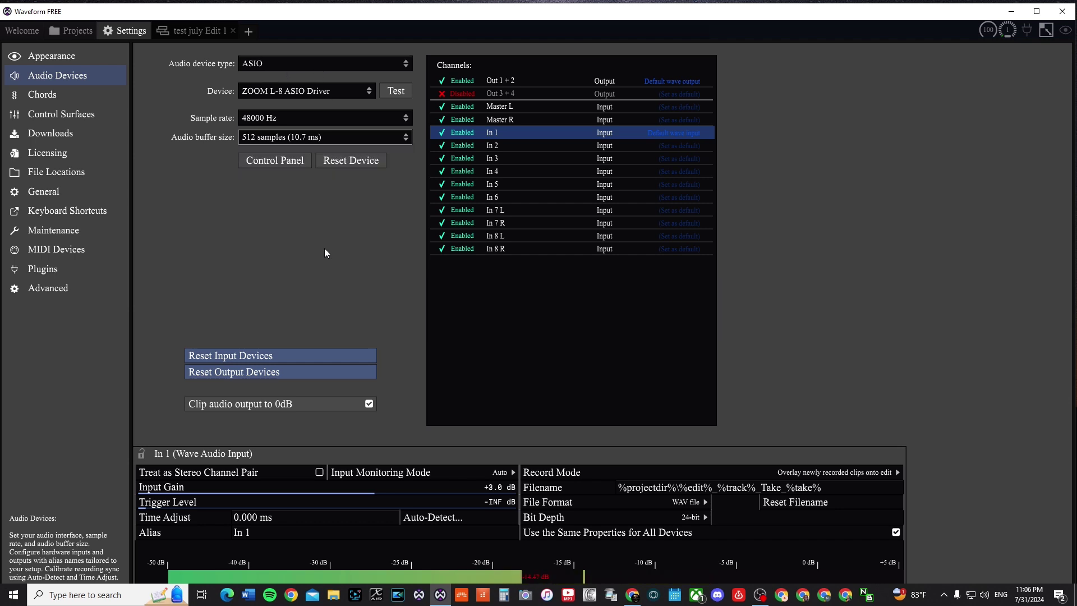
pyautogui.click(266, 161)
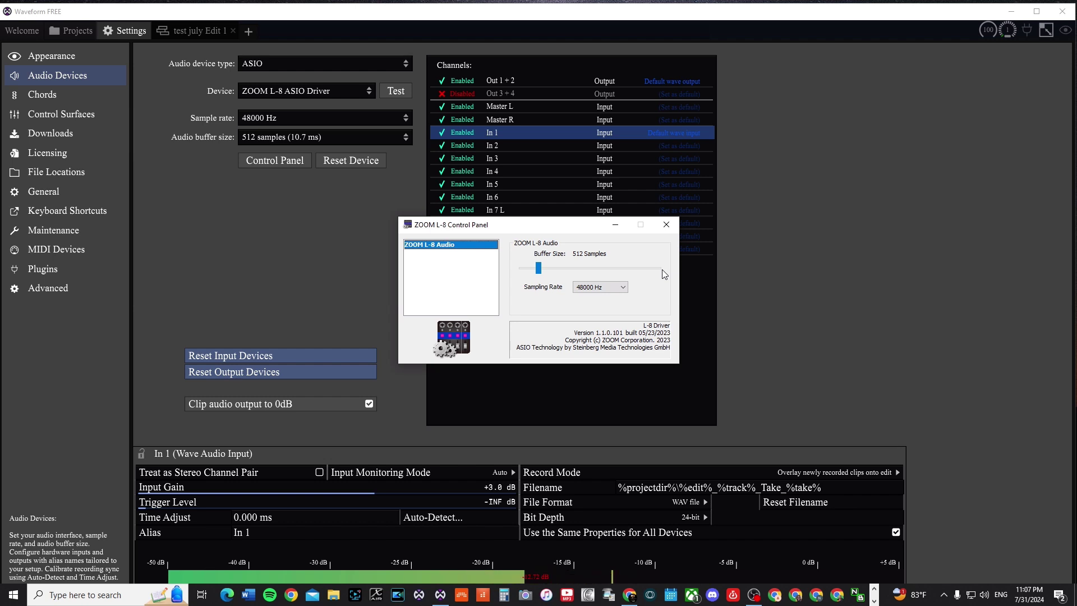
pyautogui.click(201, 31)
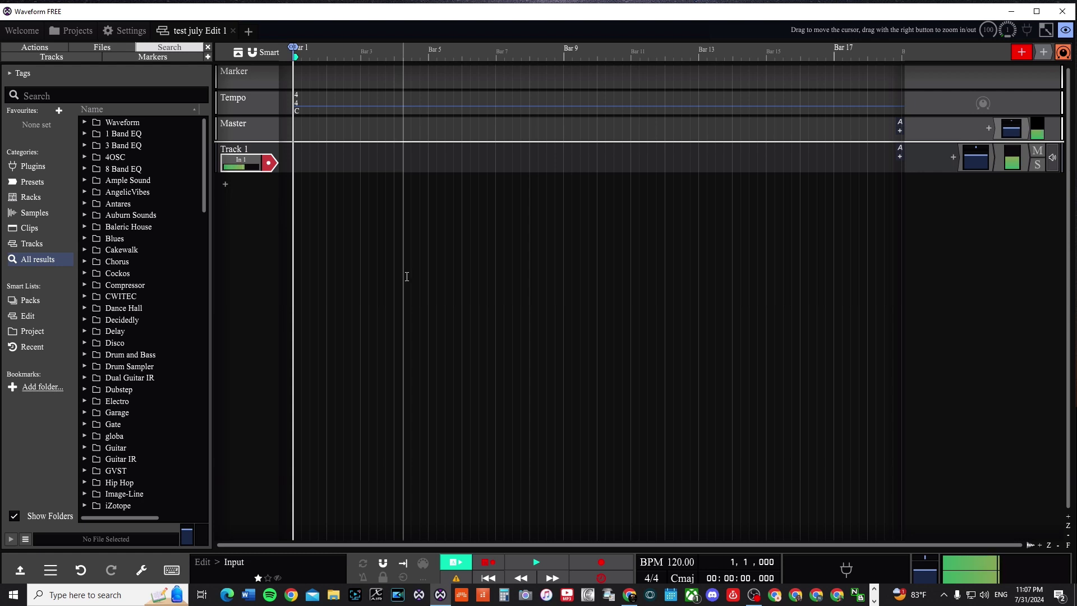
# Step: Start recording a vocal take onto the armed Track 1 with the R shortcut
pyautogui.press('r')
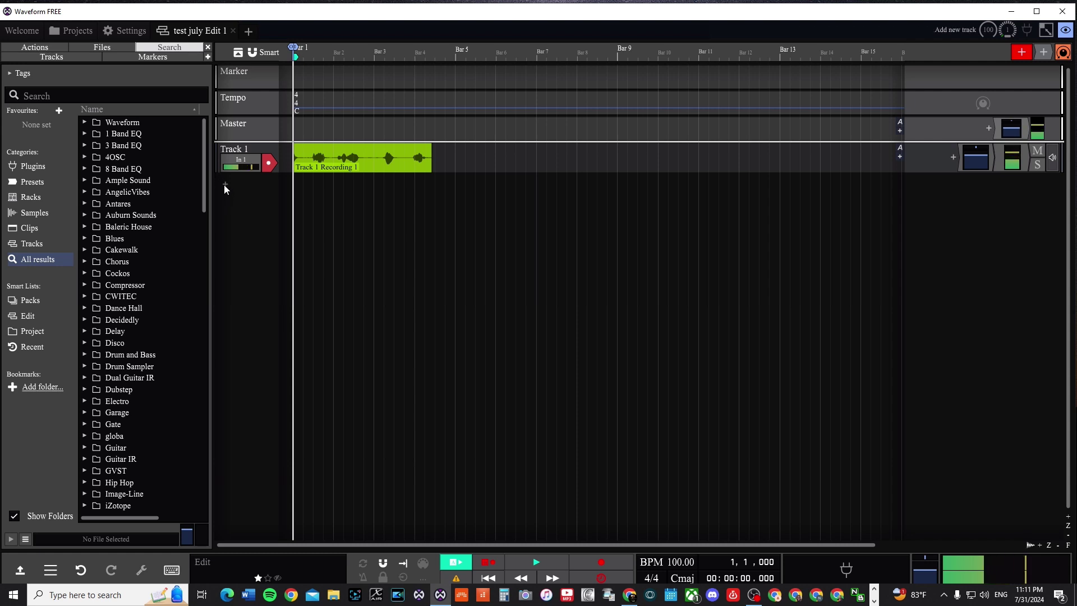
# Step: Add Track 2 beneath Track 1 and record-arm it
pyautogui.click(224, 184)
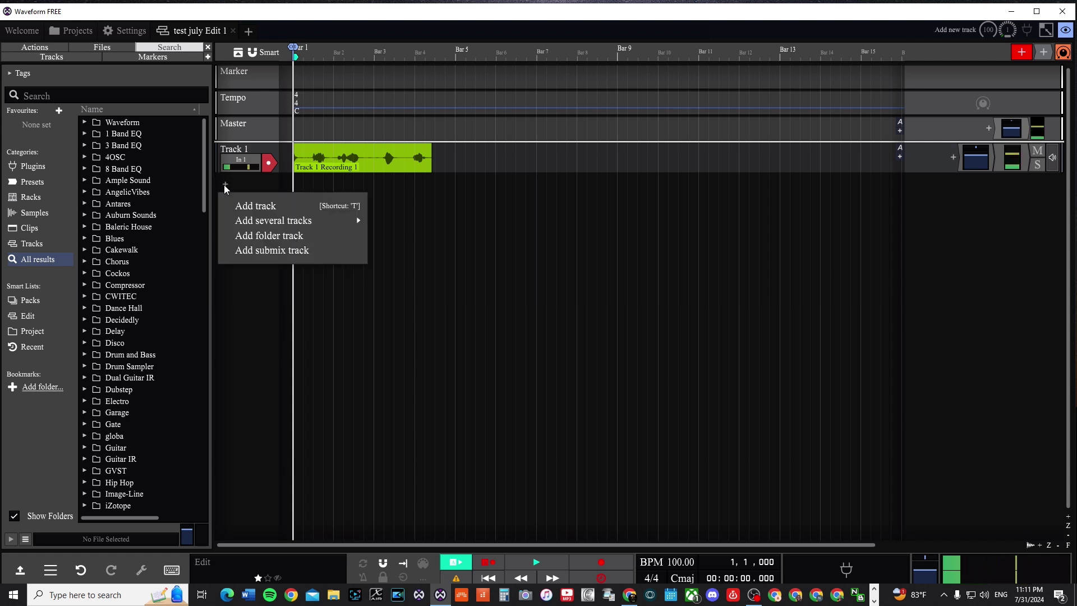
pyautogui.click(244, 297)
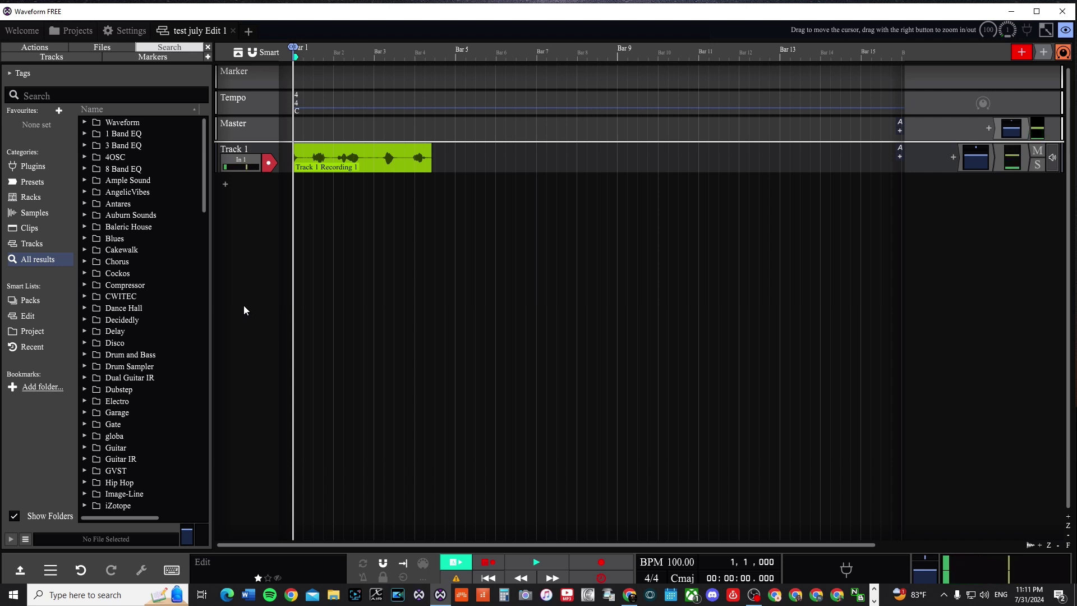
pyautogui.doubleClick(244, 307)
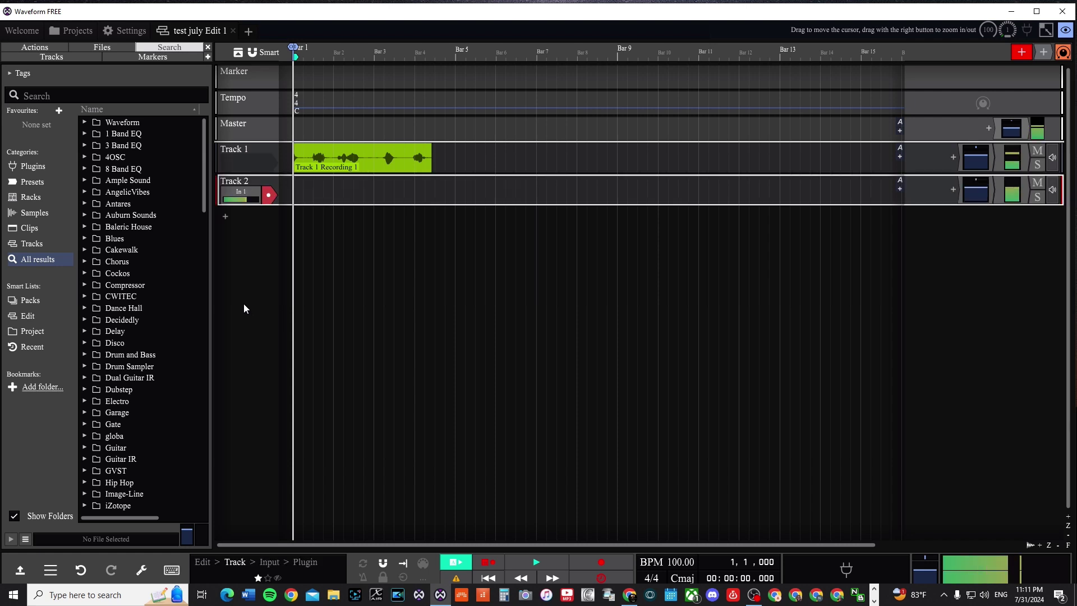
pyautogui.click(271, 192)
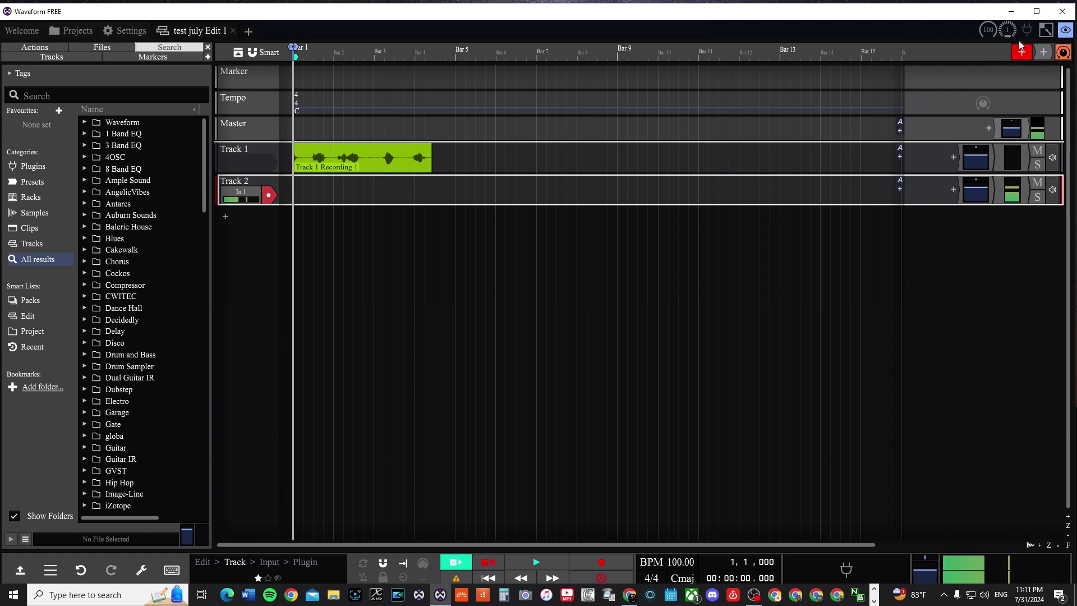
# Step: Load the 4OSC synth from Waveform > Instruments onto Track 2
pyautogui.click(955, 190)
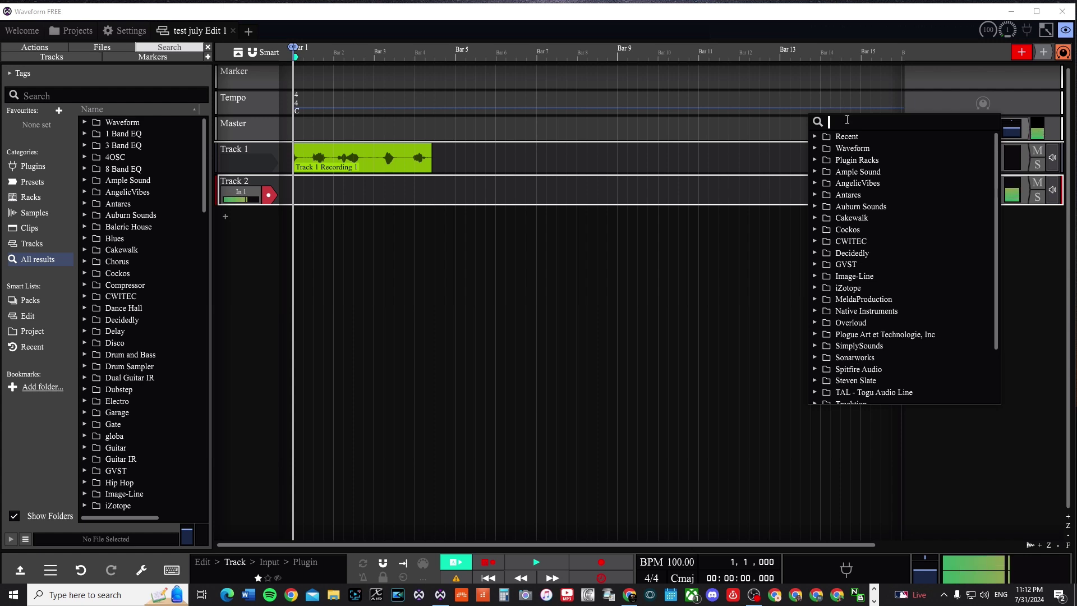
pyautogui.click(816, 149)
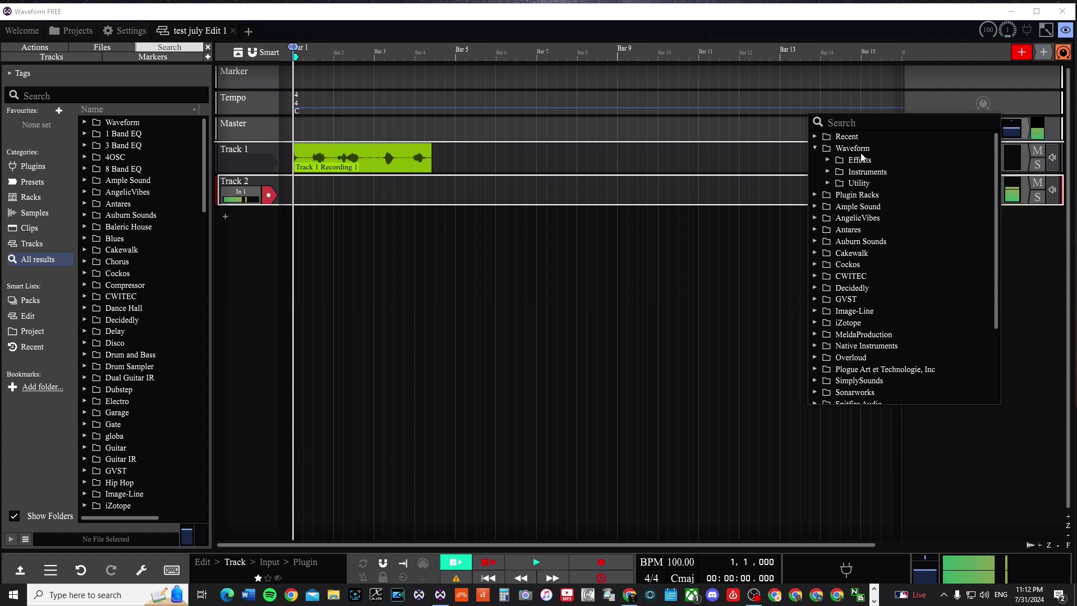
pyautogui.click(827, 171)
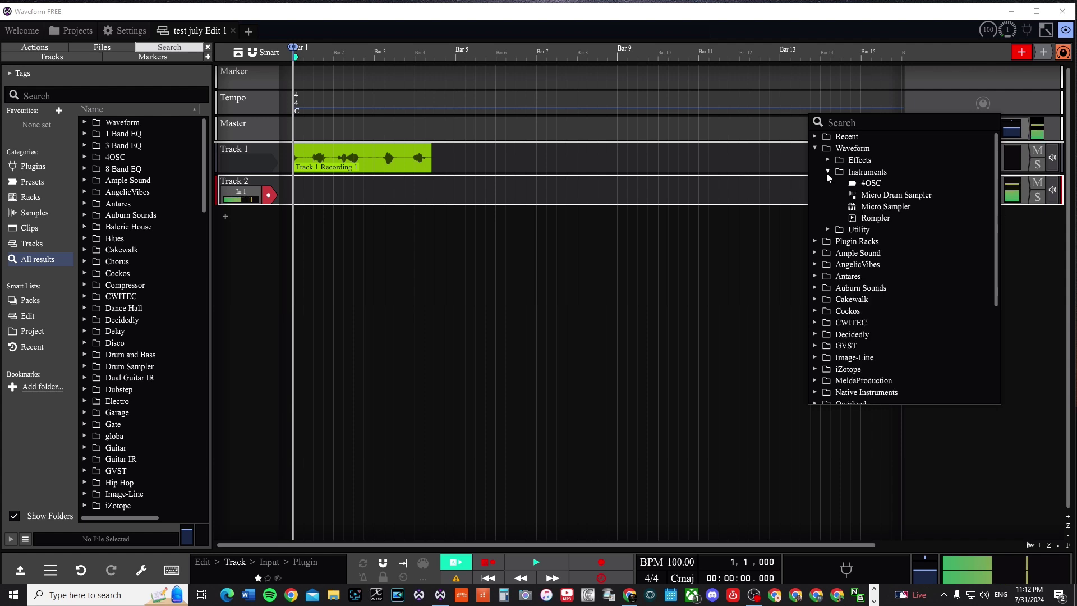
pyautogui.doubleClick(870, 184)
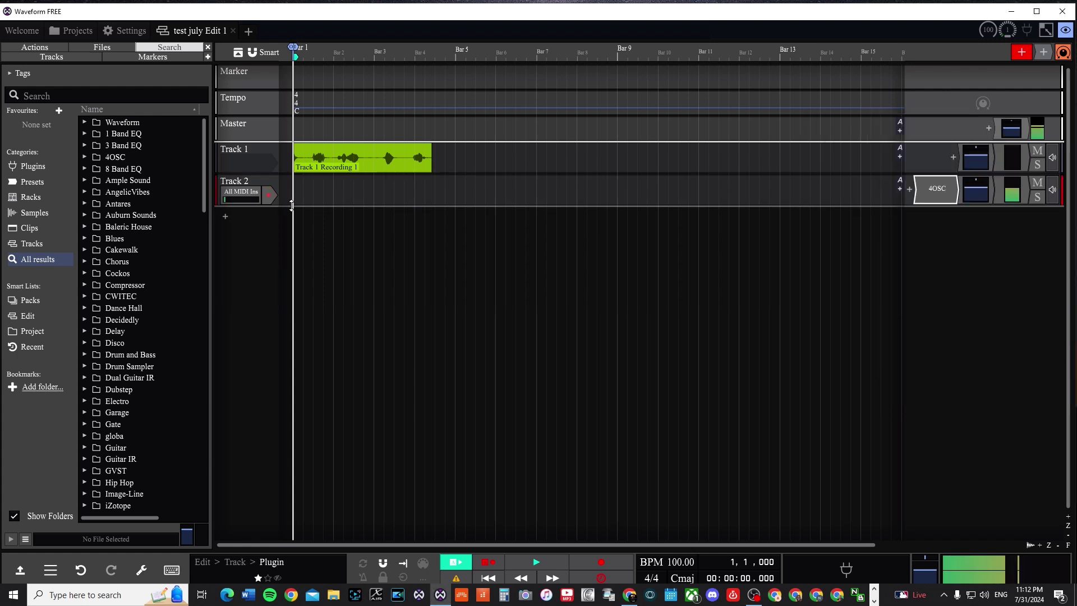
# Step: Move the 4OSC editor aside, arm Track 2's MIDI input, and show the MIDI Typing keyboard
pyautogui.moveTo(270, 75); pyautogui.dragTo(746, 108)
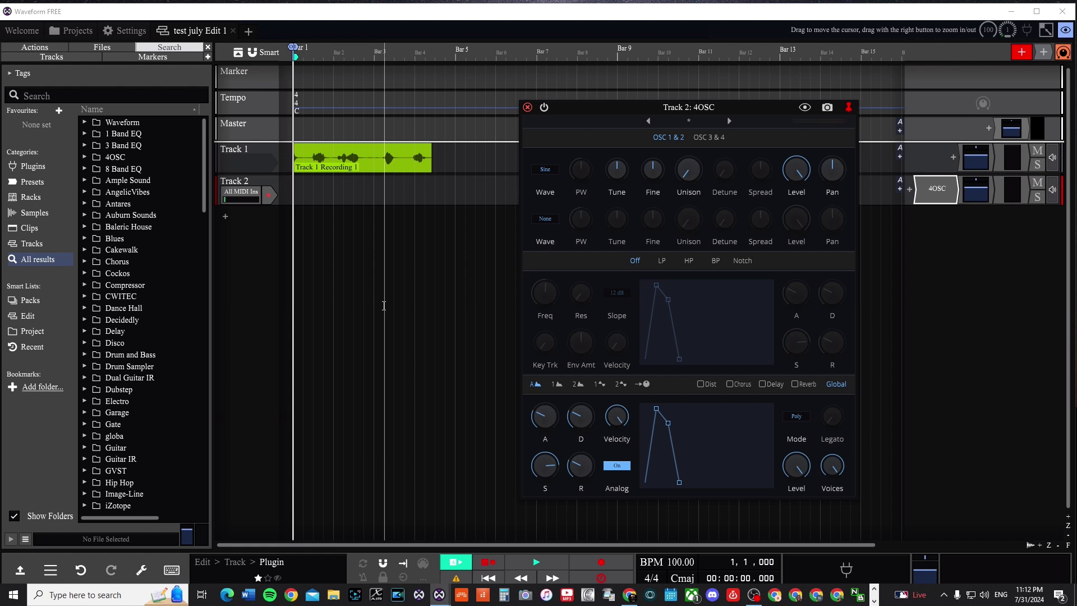
pyautogui.click(269, 195)
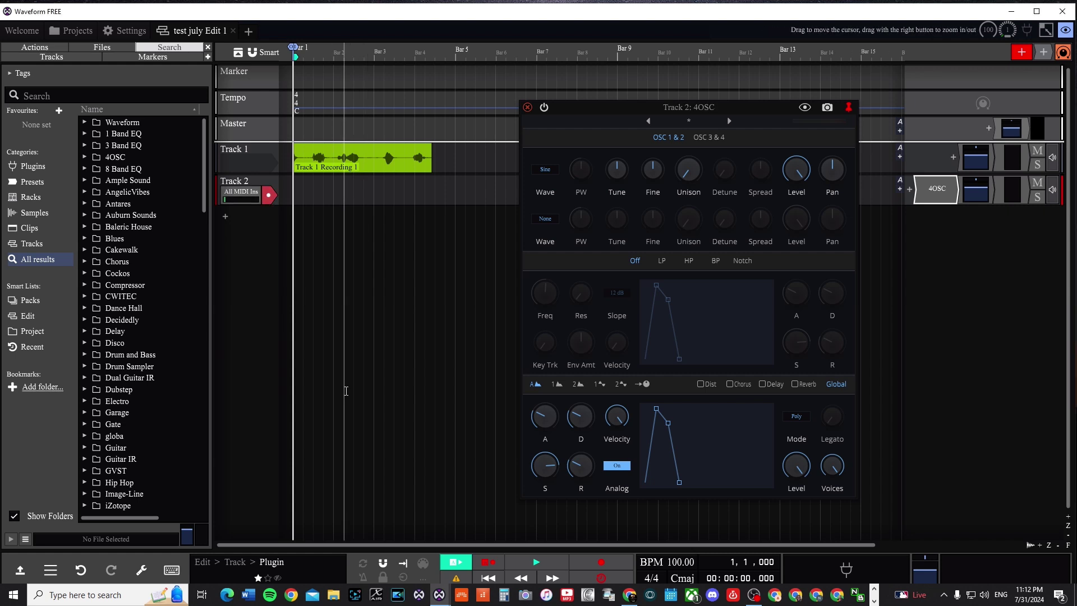
pyautogui.click(174, 571)
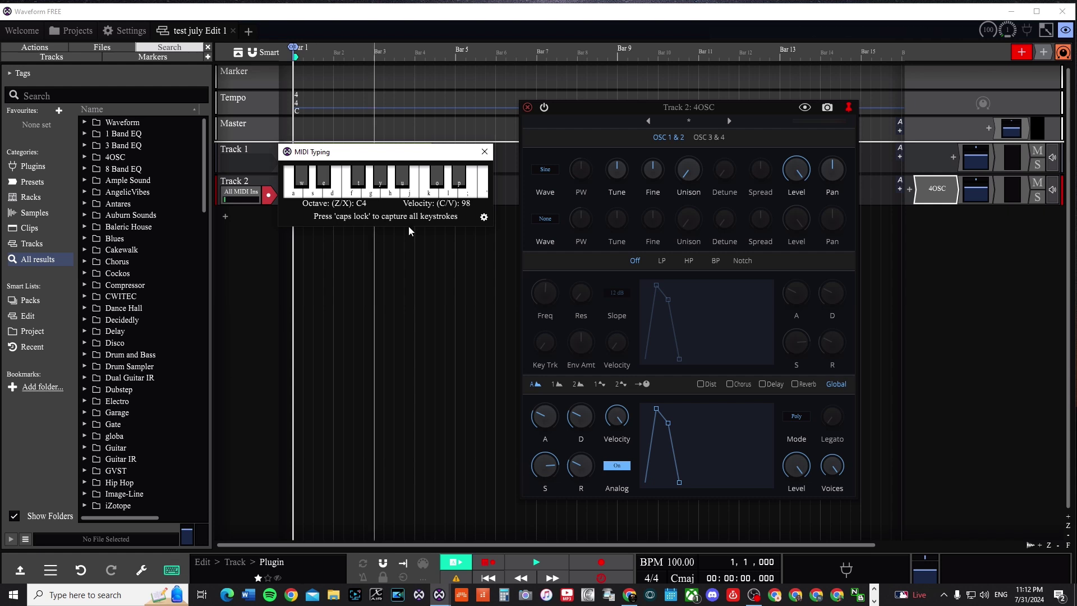
# Step: Audition the 4OSC synth by playing notes on the MIDI Typing keyboard
pyautogui.moveTo(401, 158); pyautogui.dragTo(376, 336)
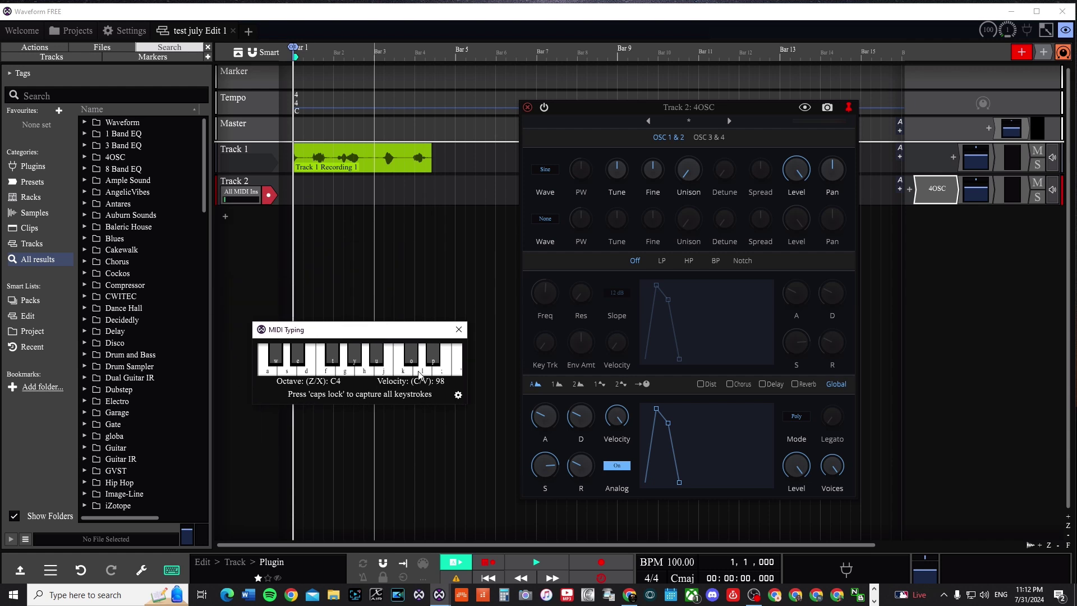
pyautogui.press('s')
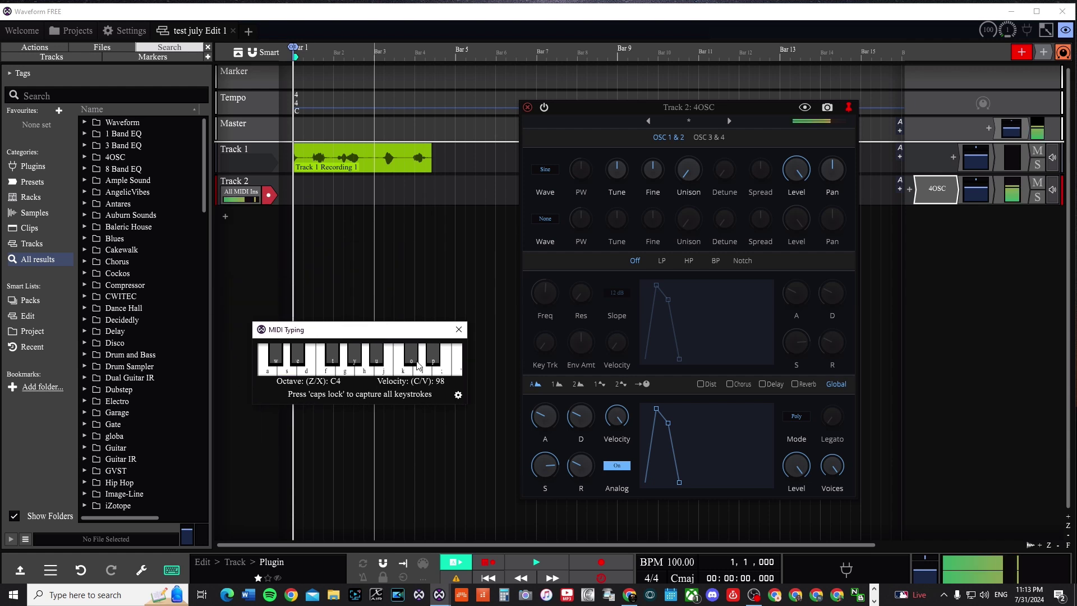
pyautogui.press('s')
pyautogui.press('d')
pyautogui.press('f')
pyautogui.press('j')
pyautogui.press('l')
pyautogui.press('j')
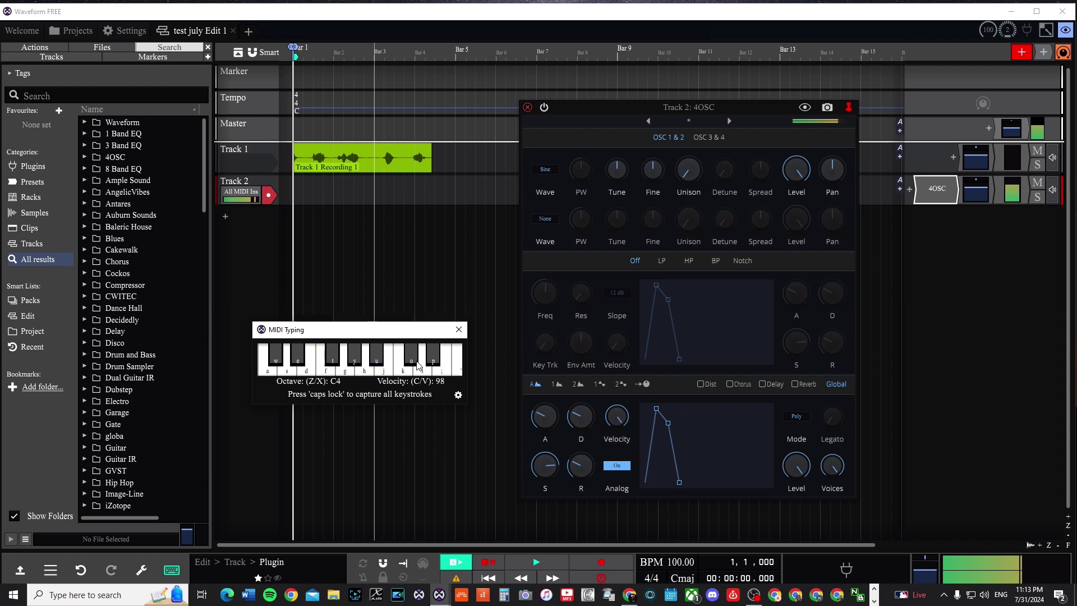
pyautogui.press('s')
pyautogui.press('l')
pyautogui.press('j')
pyautogui.press('f')
pyautogui.press('s')
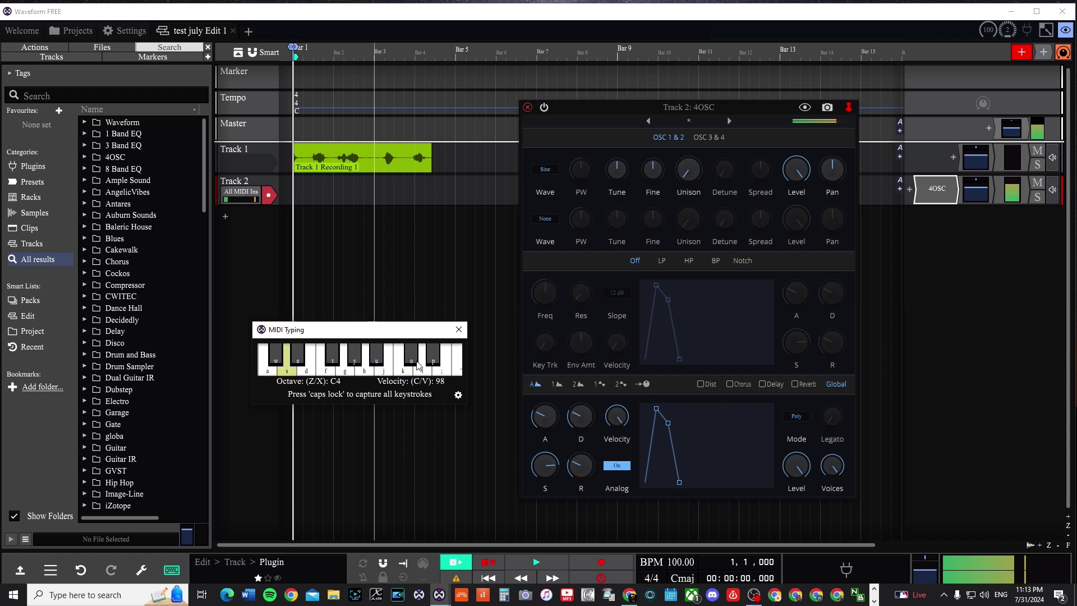
pyautogui.press('d')
pyautogui.press('f')
pyautogui.press('d')
pyautogui.press('a')
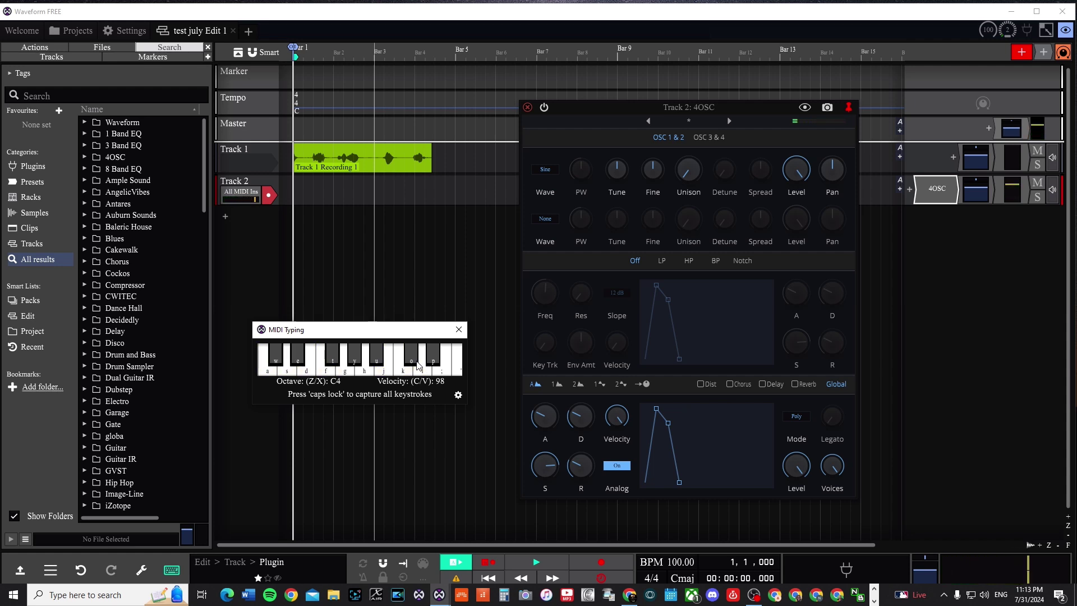
# Step: Record a short MIDI part on Track 2, then close the MIDI Typing keyboard
pyautogui.hotkey('ctrl', 'd')
pyautogui.hotkey('ctrl', 'd')
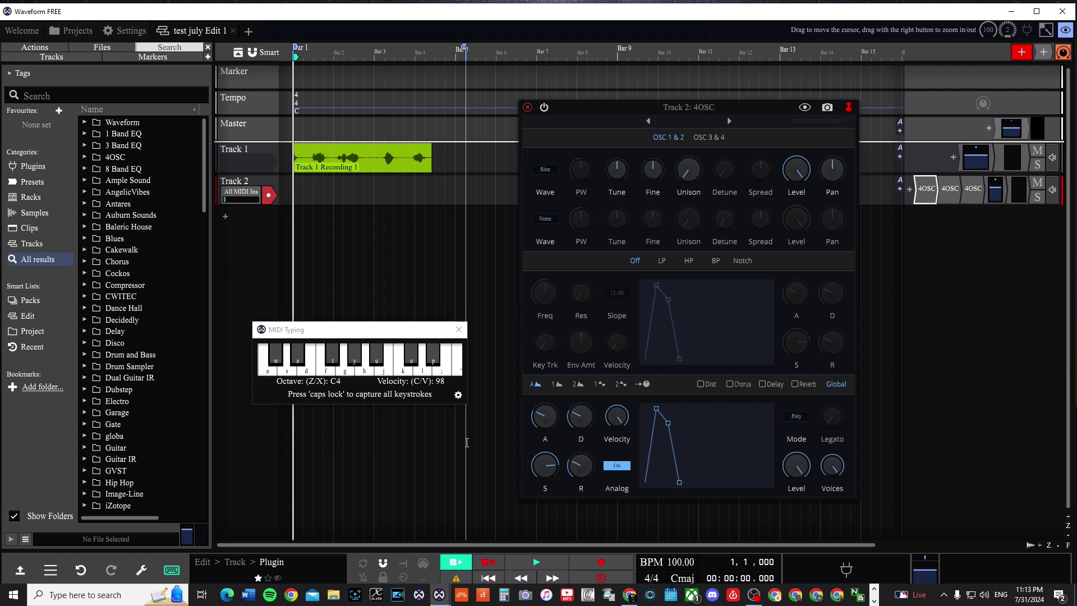
pyautogui.press('r')
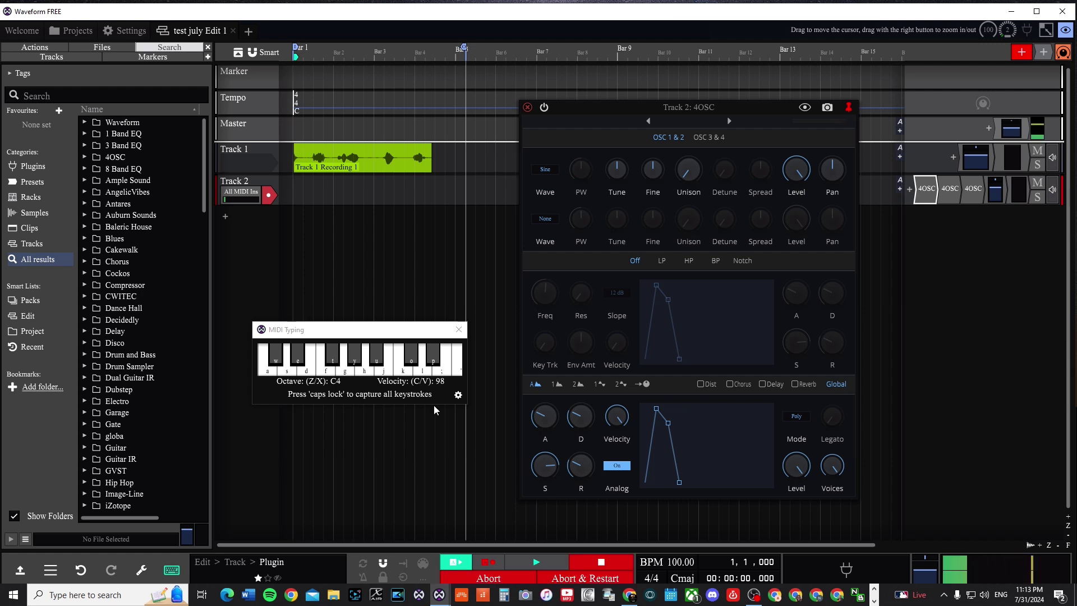
pyautogui.press('d')
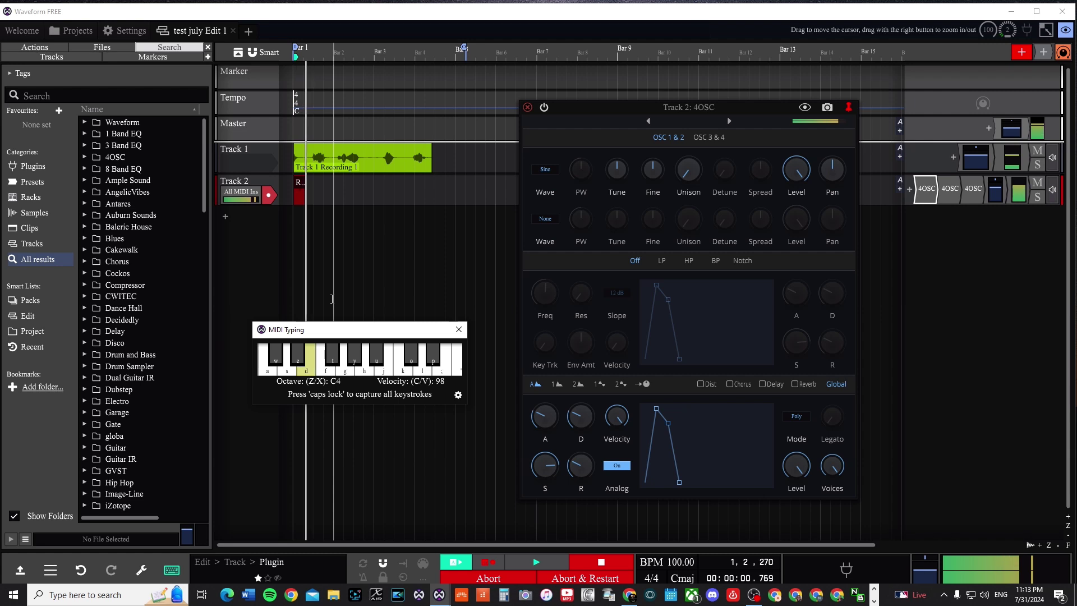
pyautogui.press('k')
pyautogui.press('s')
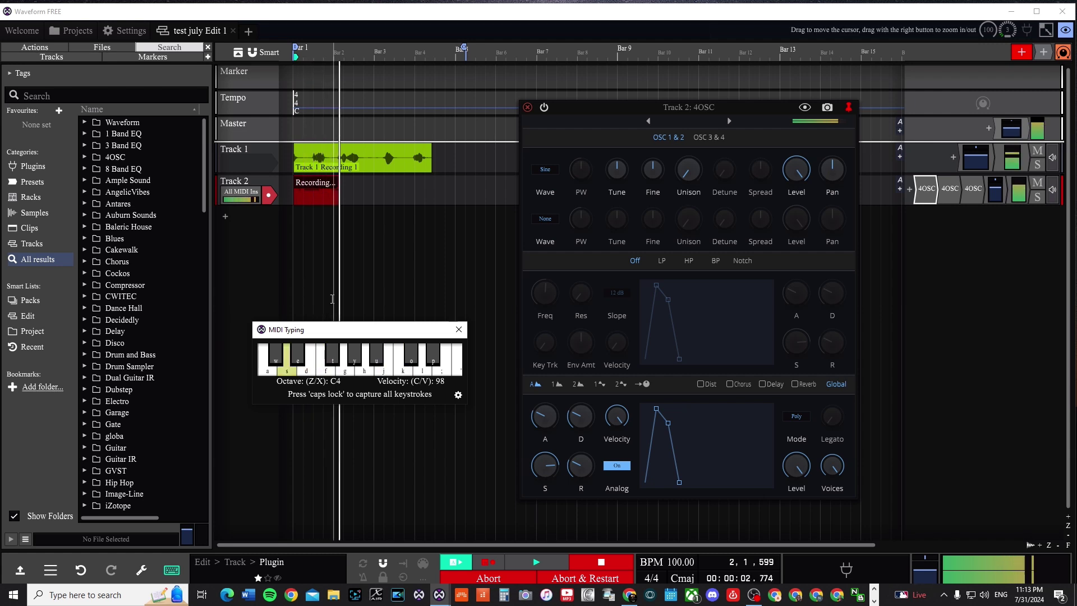
pyautogui.press('k')
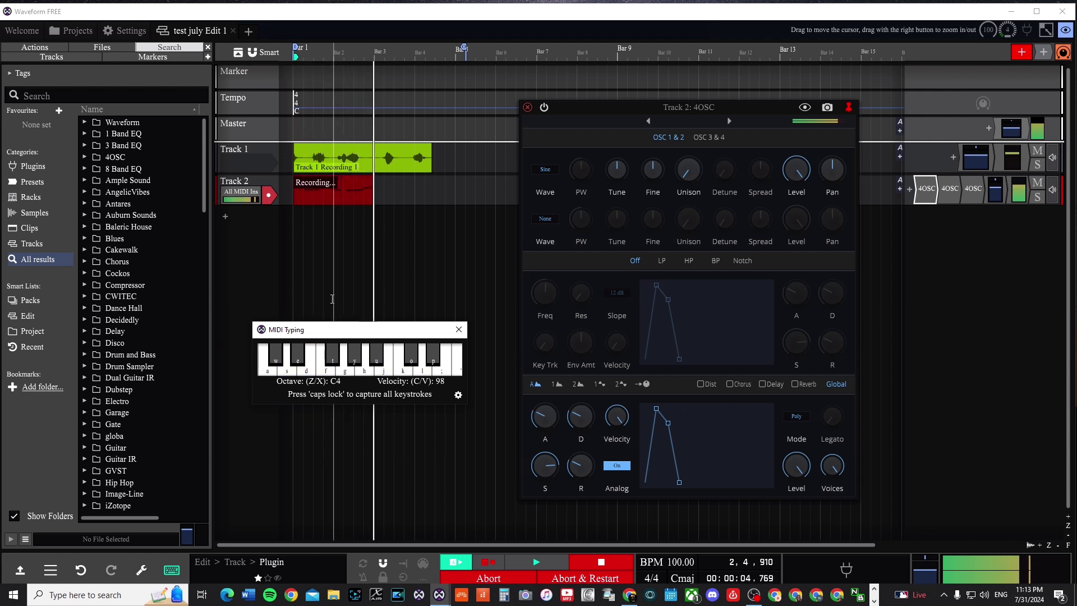
pyautogui.press('d')
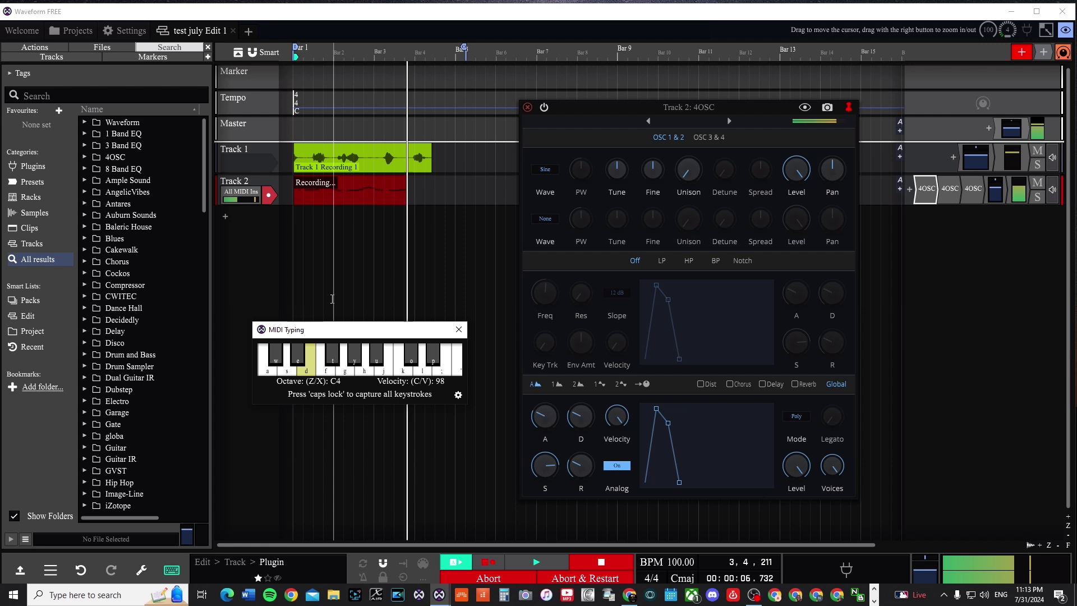
pyautogui.press('k')
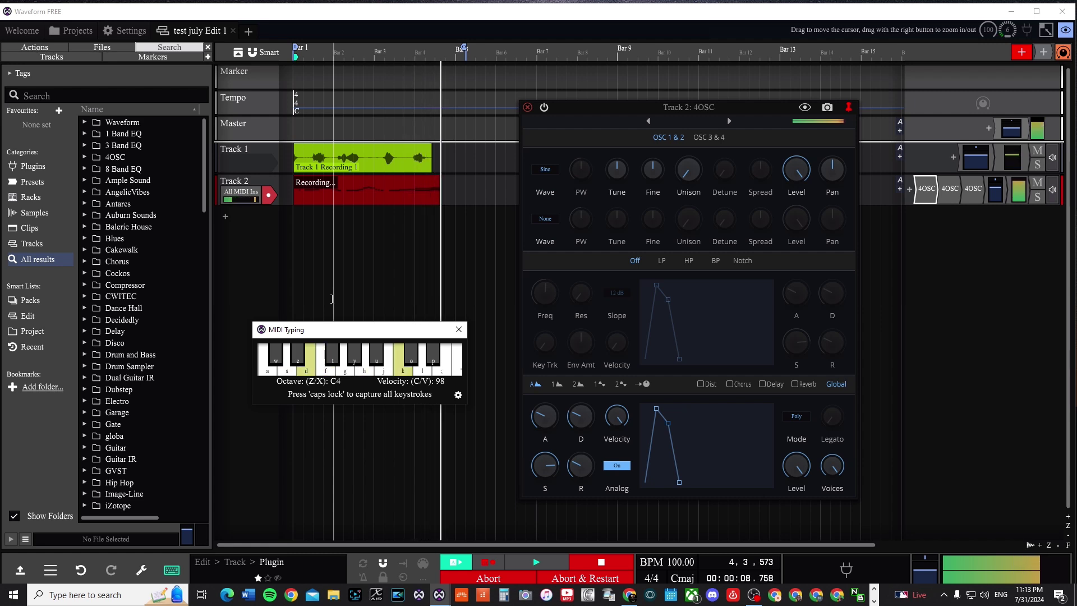
pyautogui.press('space')
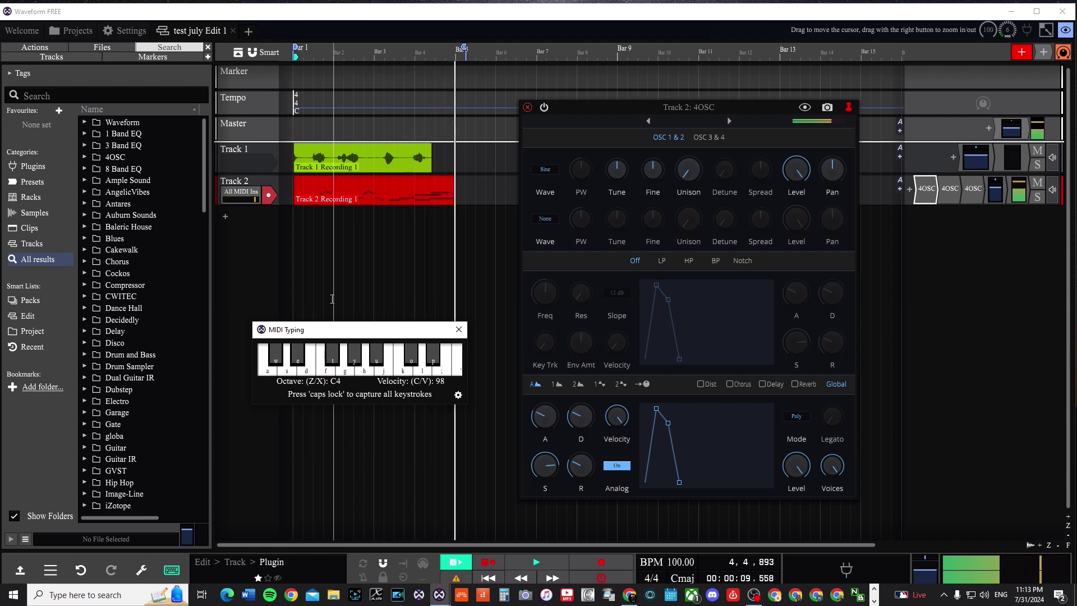
pyautogui.click(458, 330)
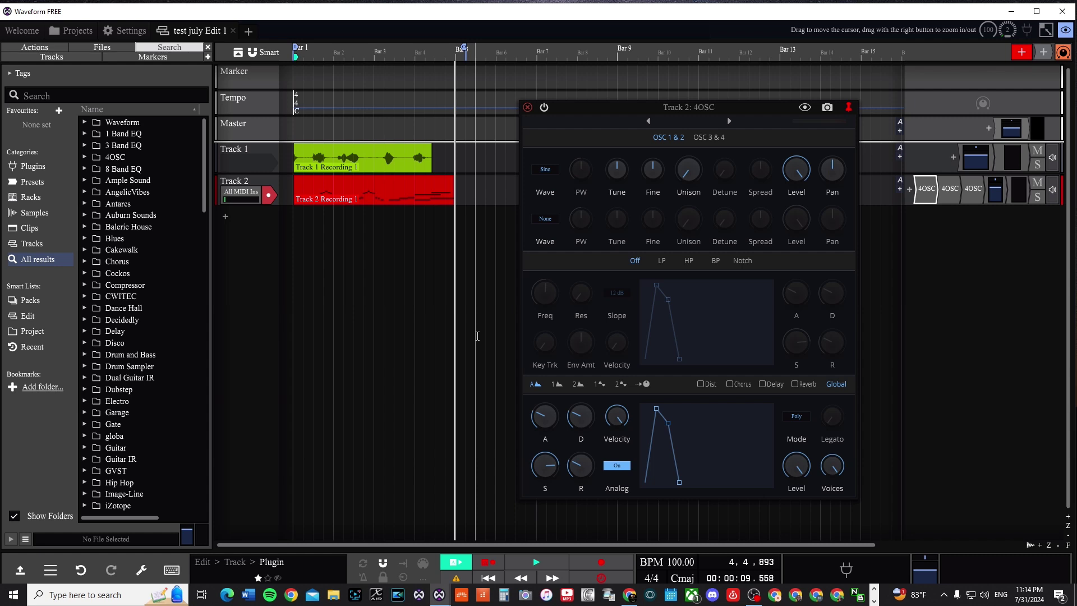
# Step: Play back both recorded tracks from the project start, then switch 4OSC to the Alpad preset
pyautogui.press('Home')
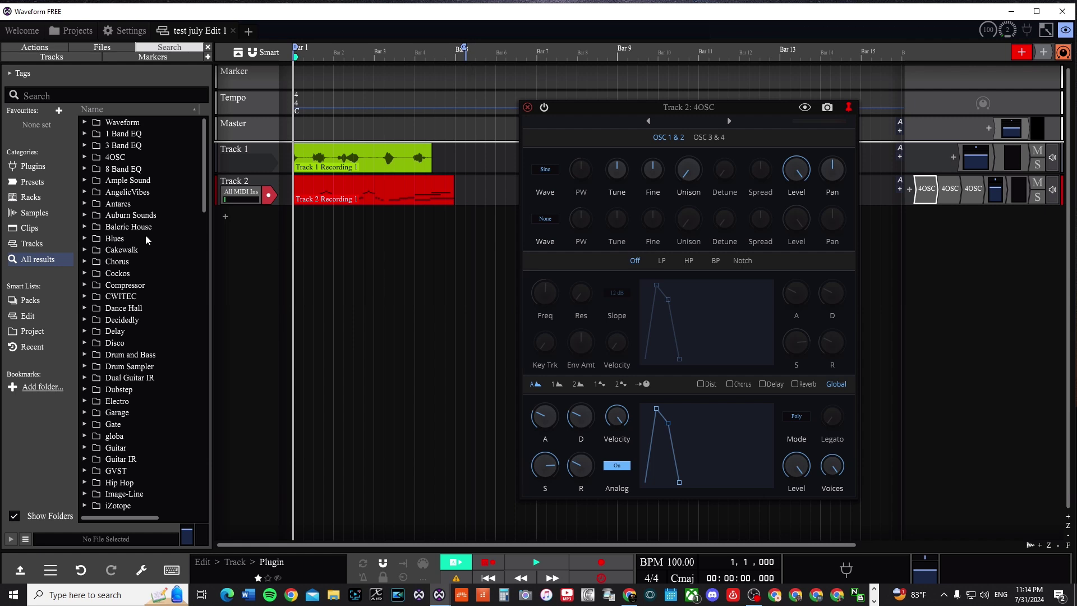
pyautogui.press('space')
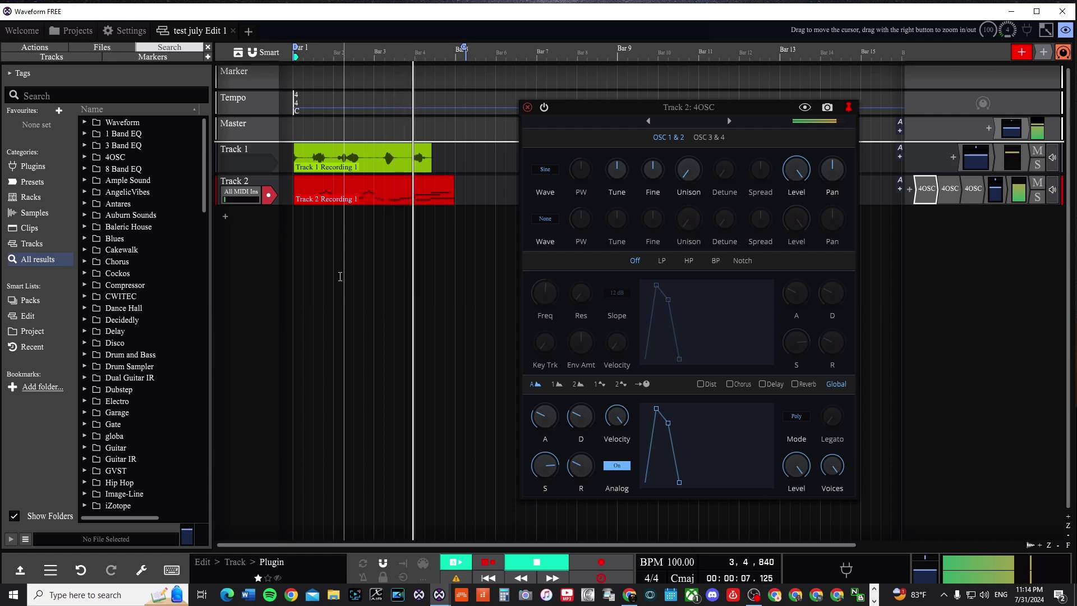
pyautogui.press('space')
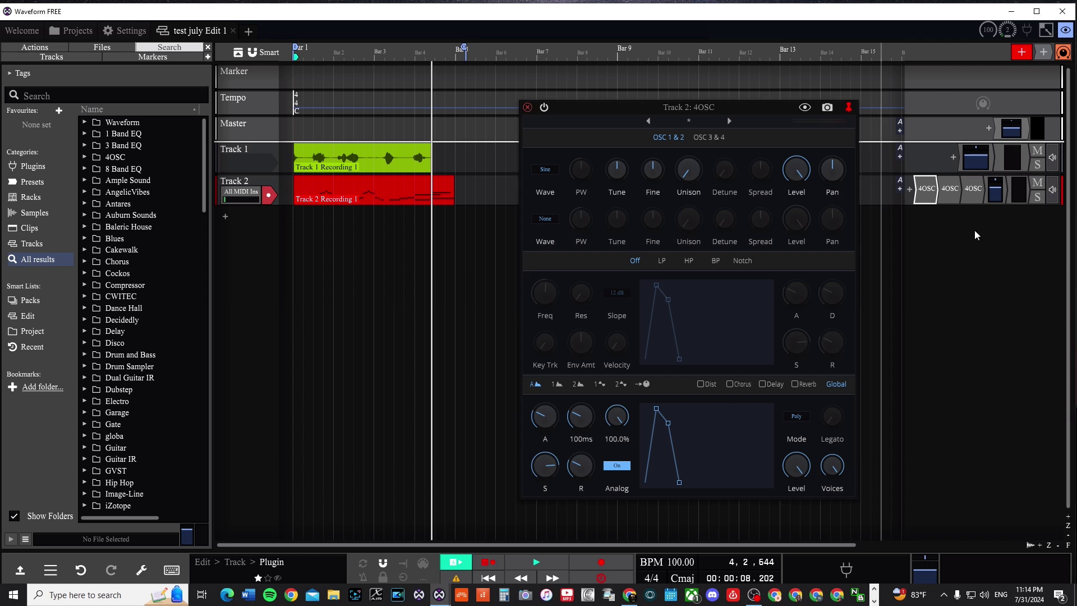
pyautogui.click(729, 120)
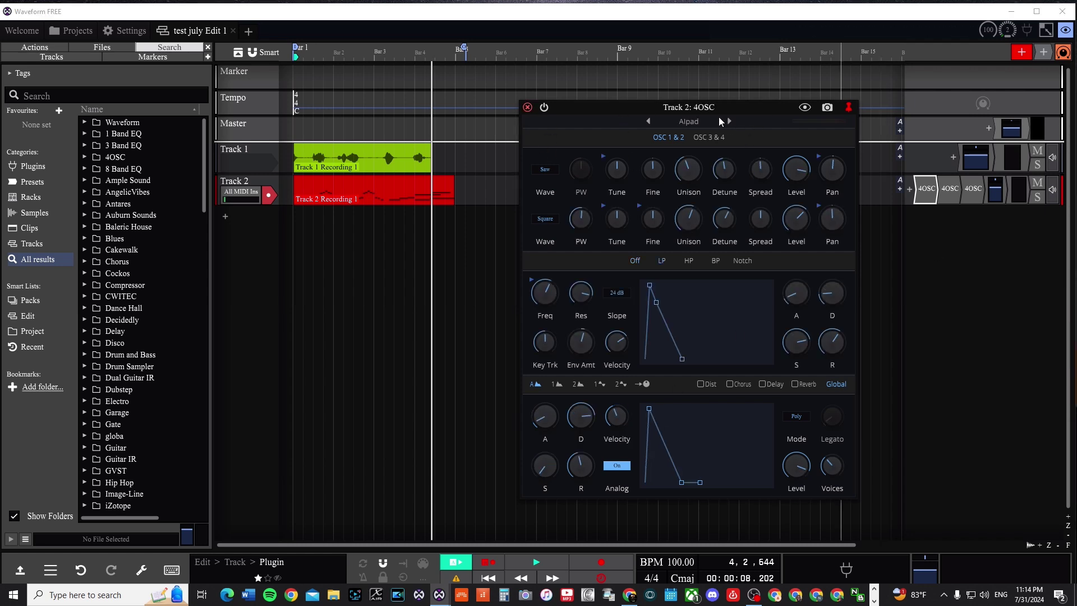
# Step: Audition the Alpha Me and Basic Bass presets during playback, keep Basic Bass, and close 4OSC
pyautogui.press('space')
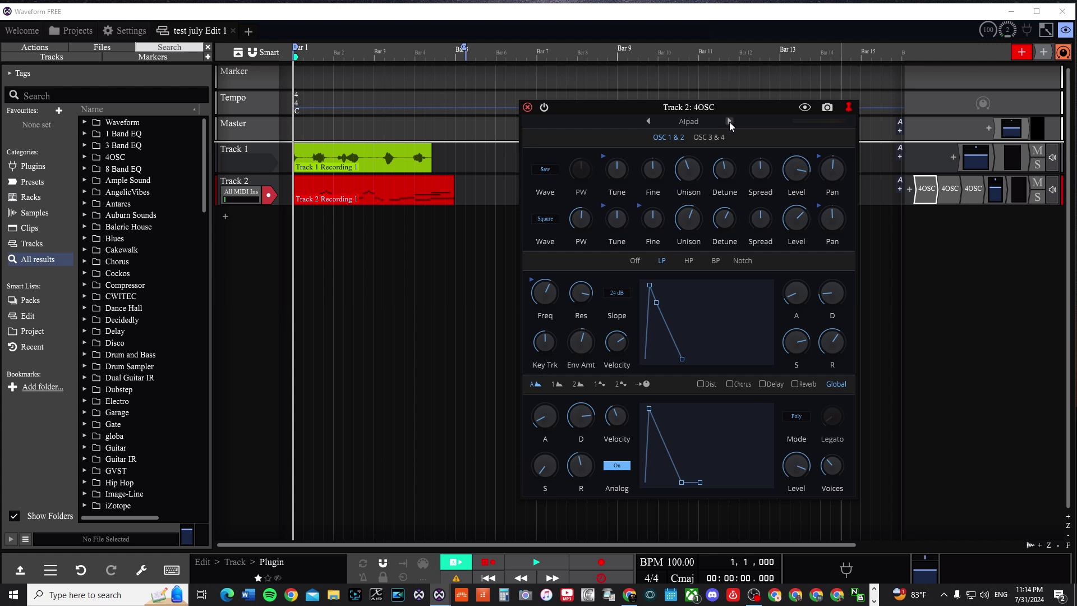
pyautogui.press('space')
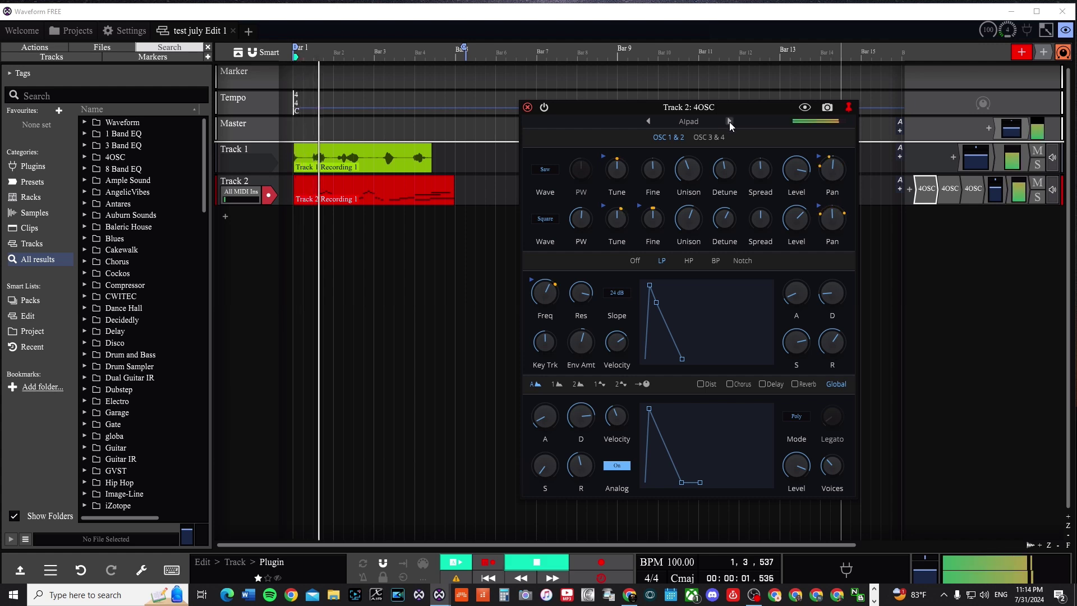
pyautogui.click(729, 121)
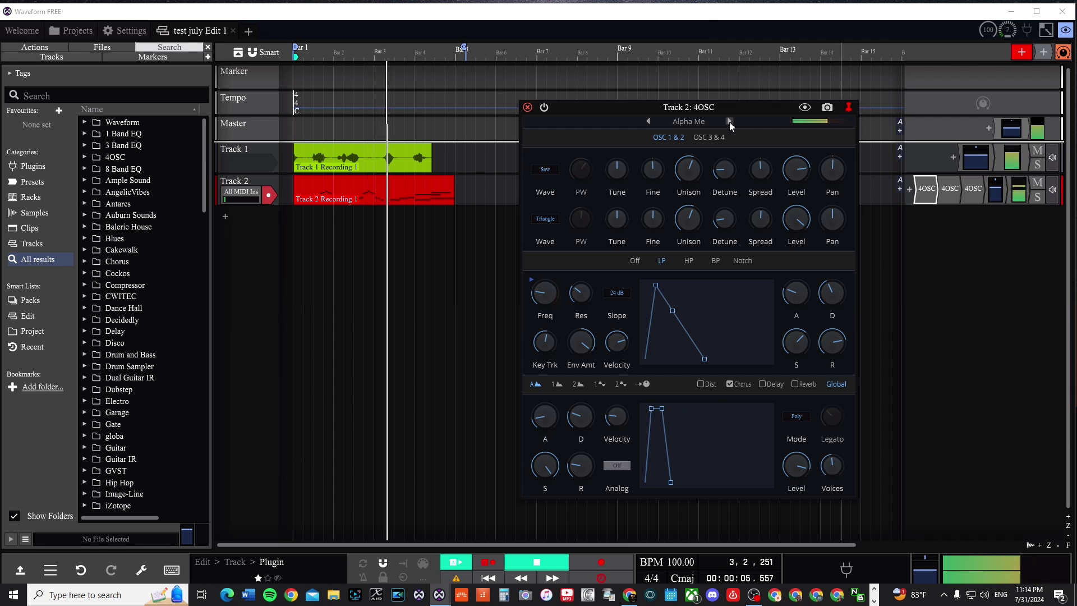
pyautogui.click(729, 122)
pyautogui.press('space')
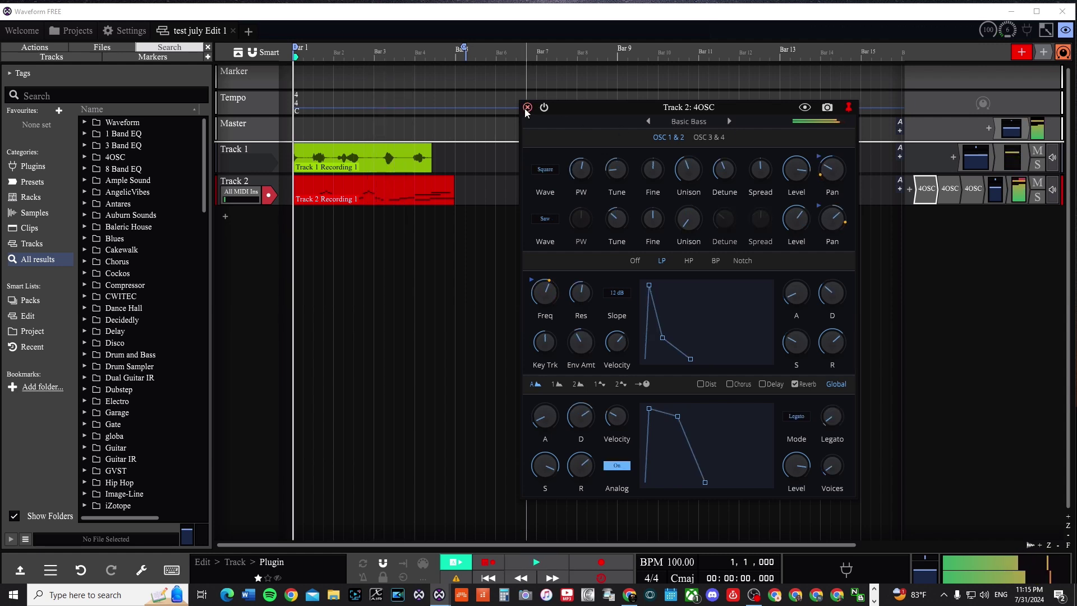
pyautogui.click(527, 107)
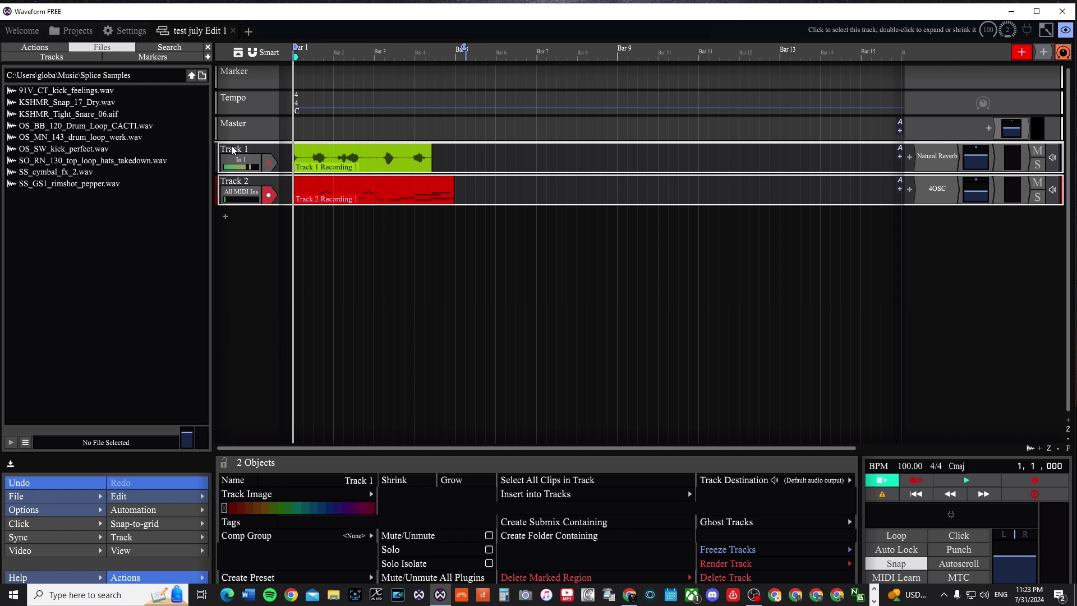
# Step: Select Track 1 on its own
pyautogui.doubleClick(233, 149)
# Step: Select Track 1 and Track 2 together and collapse the bottom properties panel
pyautogui.doubleClick(232, 150)
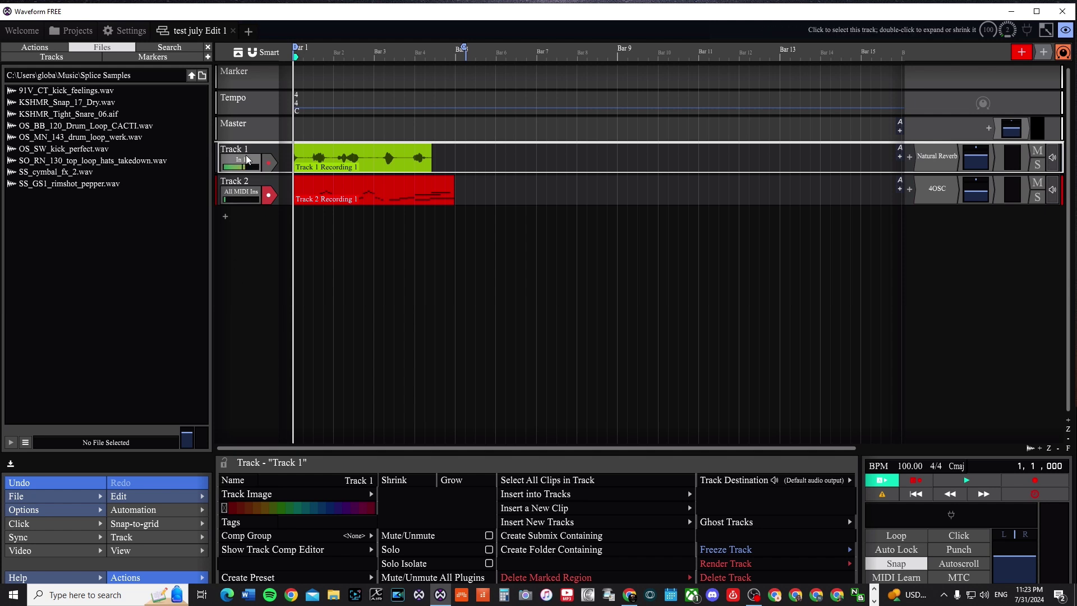
pyautogui.press('Escape')
pyautogui.click(243, 150)
pyautogui.keyDown('shift'); pyautogui.click(279, 183); pyautogui.keyUp('shift')
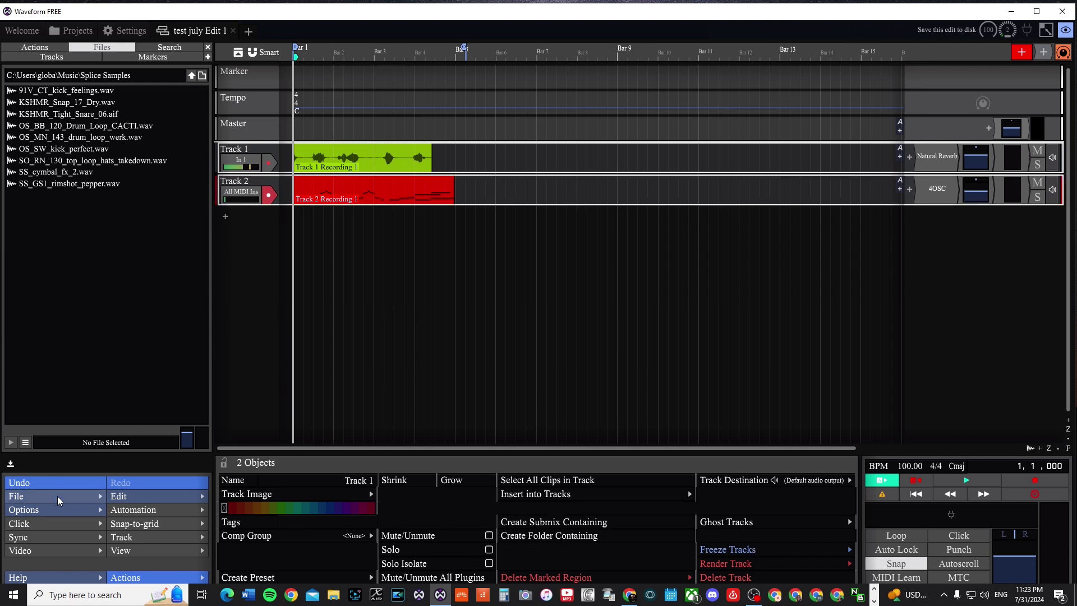
pyautogui.click(11, 464)
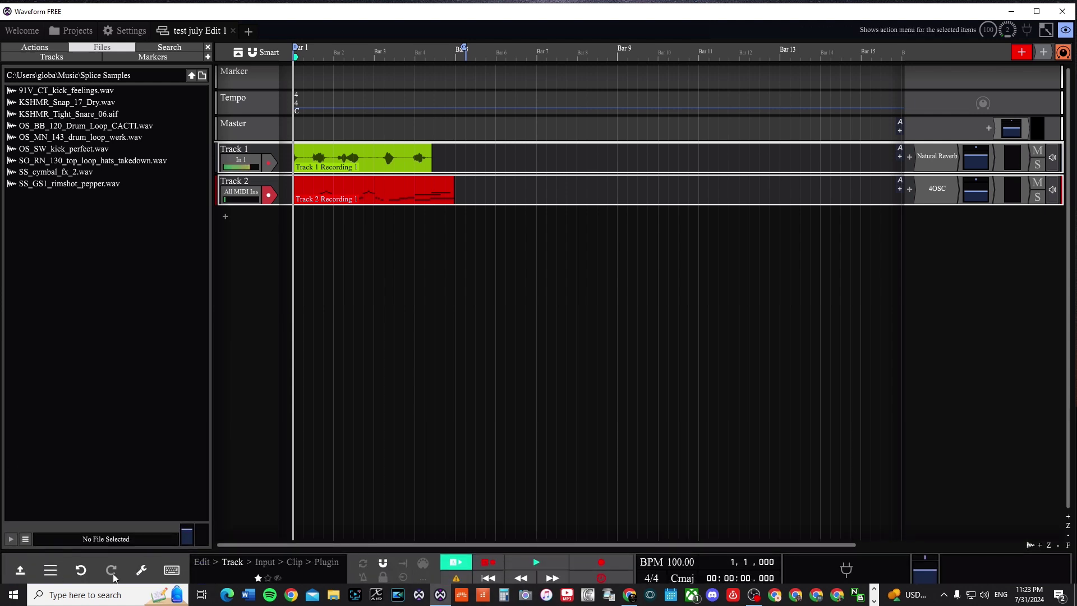
pyautogui.click(23, 571)
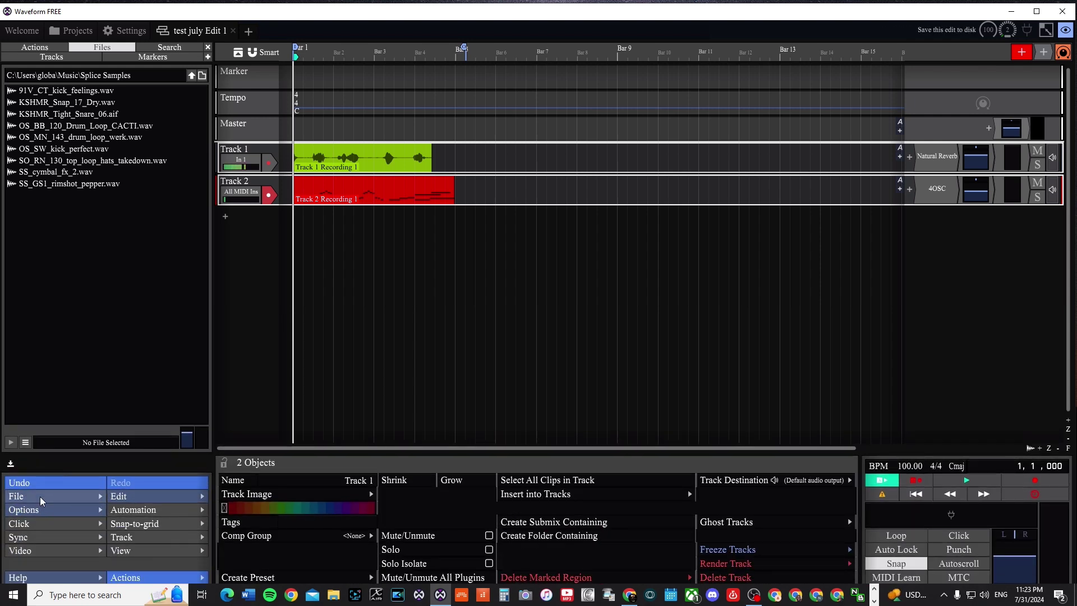
# Step: Render the edit to 'test july Edit 1 Export 2.wav' in Music as a 24-bit 48000 Hz WAV
pyautogui.moveTo(69, 495)
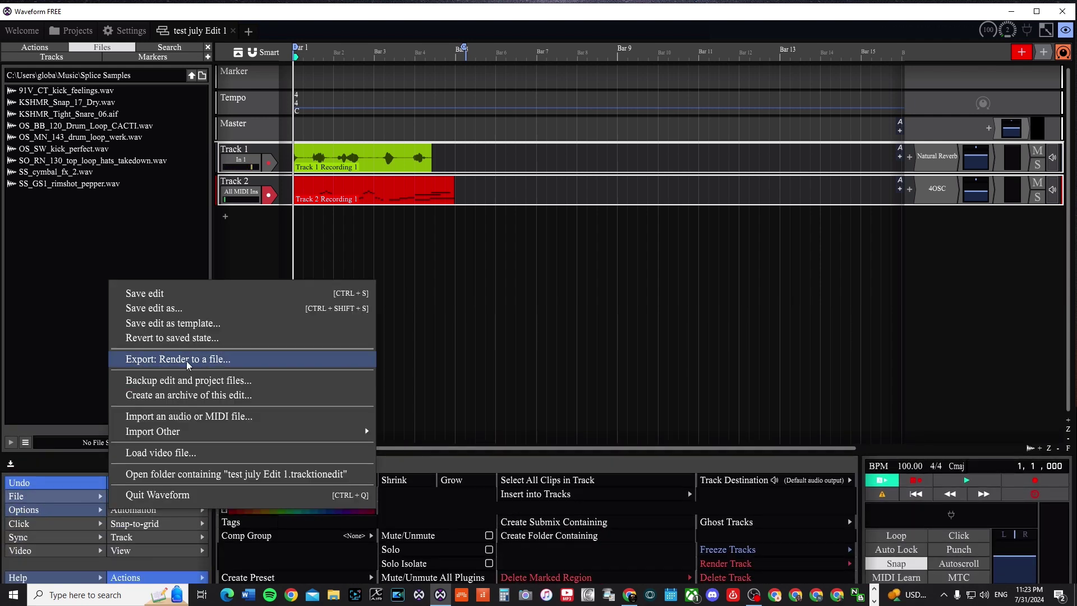
pyautogui.click(247, 358)
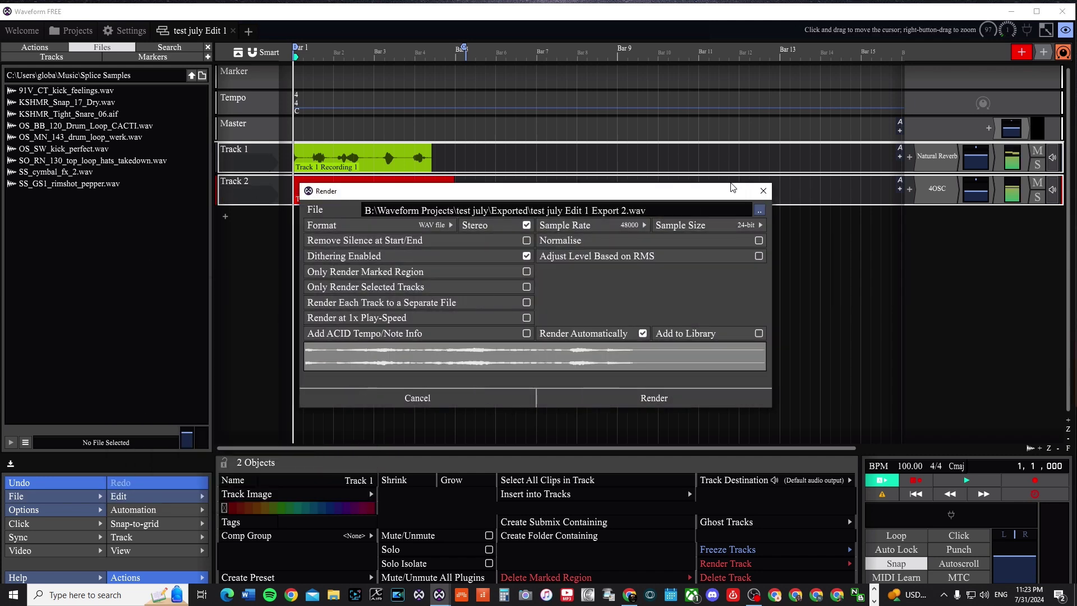
pyautogui.click(760, 209)
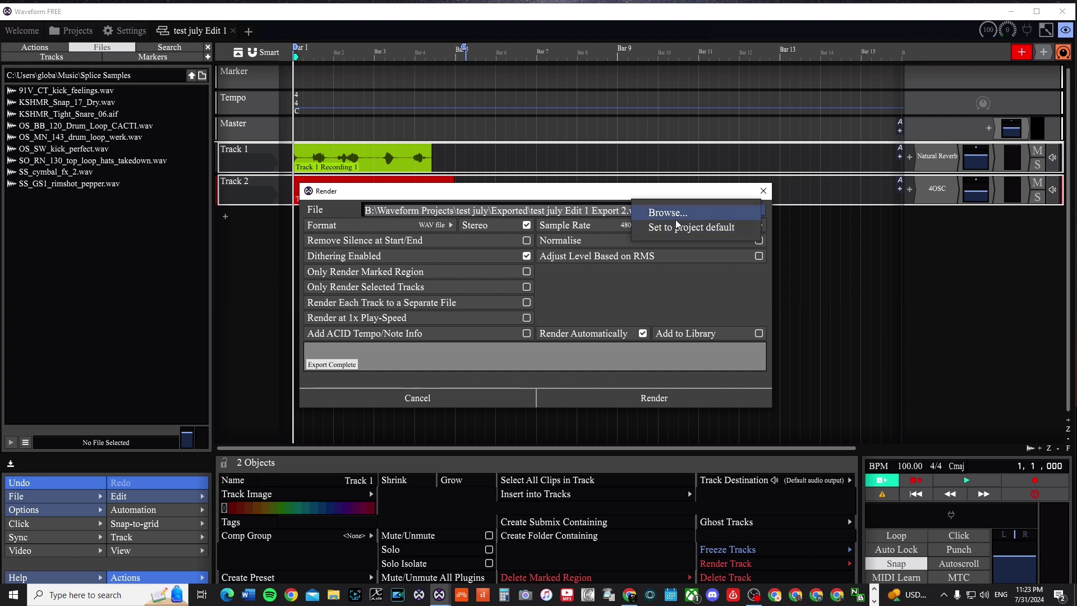
pyautogui.click(733, 213)
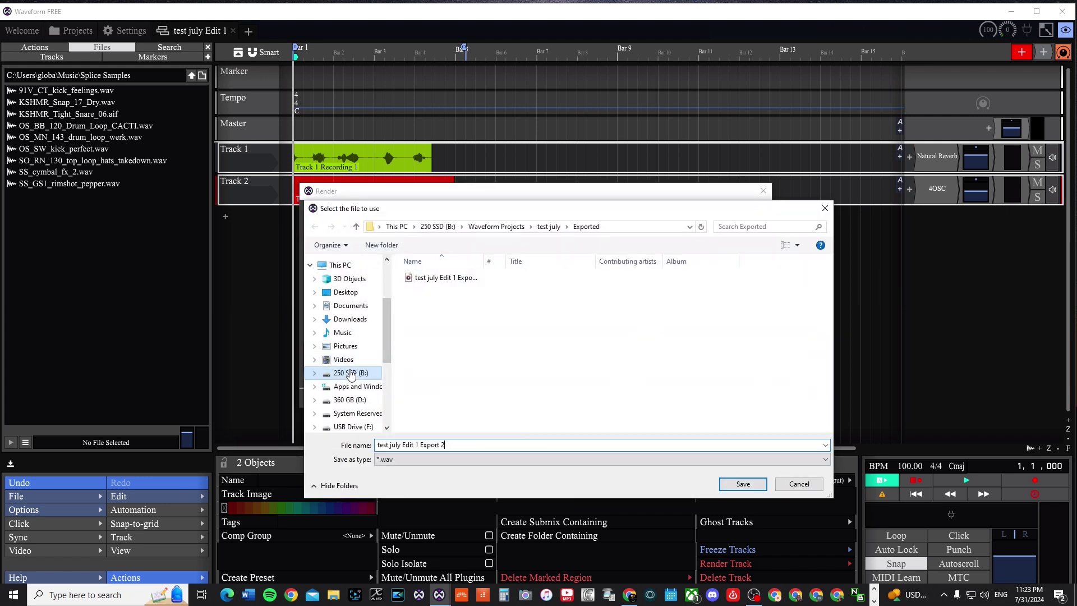
pyautogui.click(341, 332)
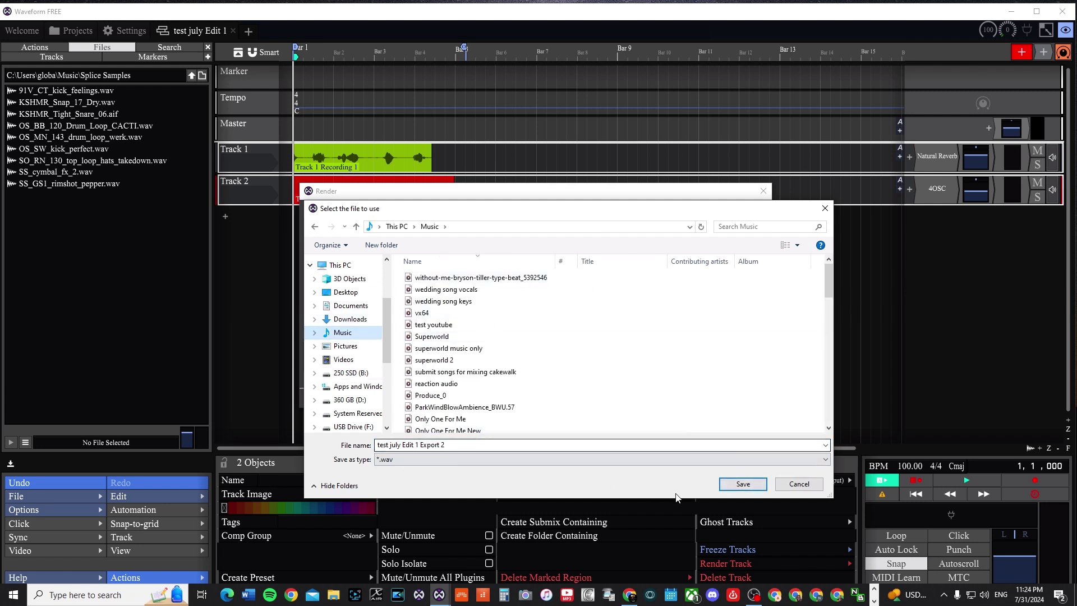
pyautogui.click(743, 484)
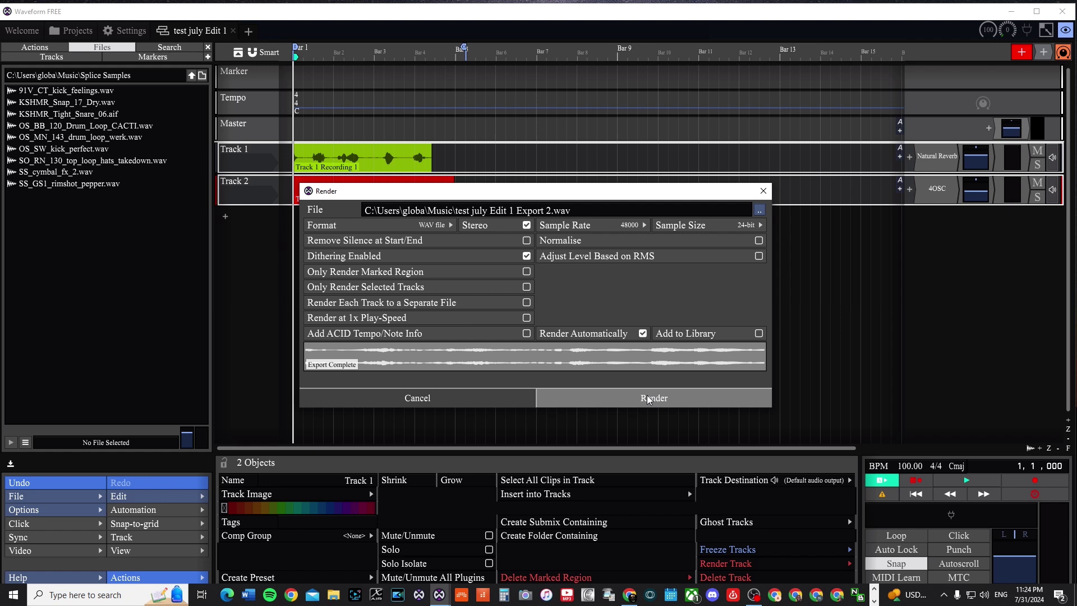
pyautogui.click(672, 396)
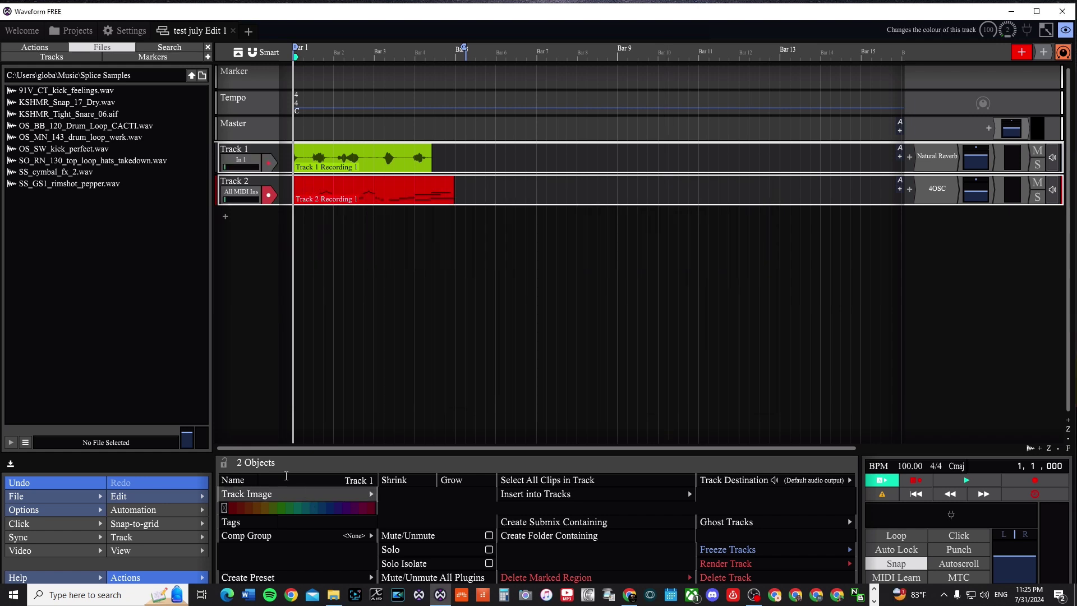
pyautogui.moveTo(340, 601)
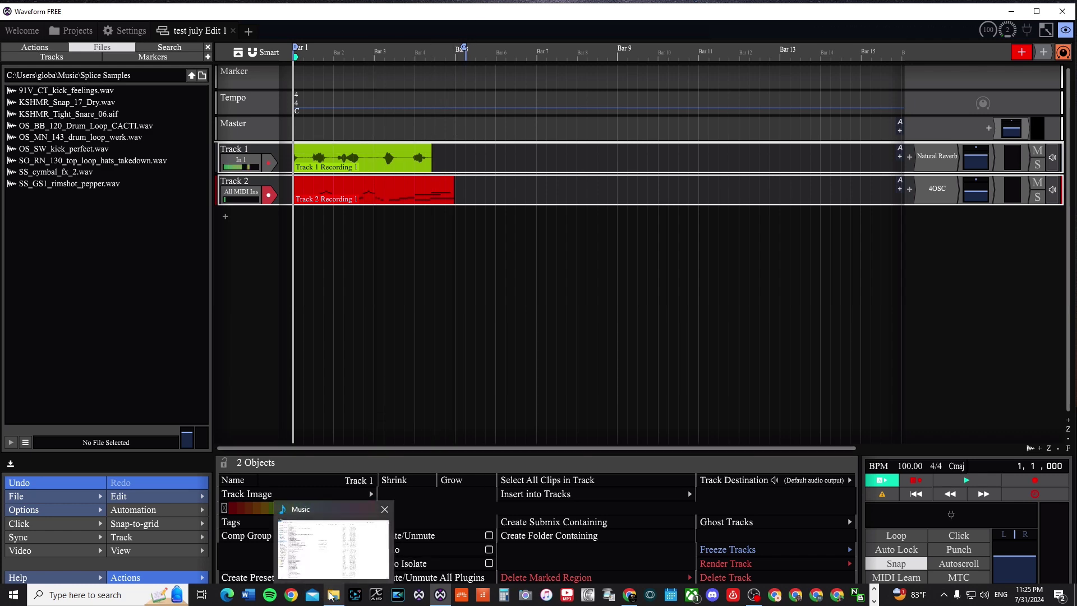
# Step: Sort Music newest-first by creation date, play 'test july Edit 1 Export 2', and close Explorer
pyautogui.click(333, 598)
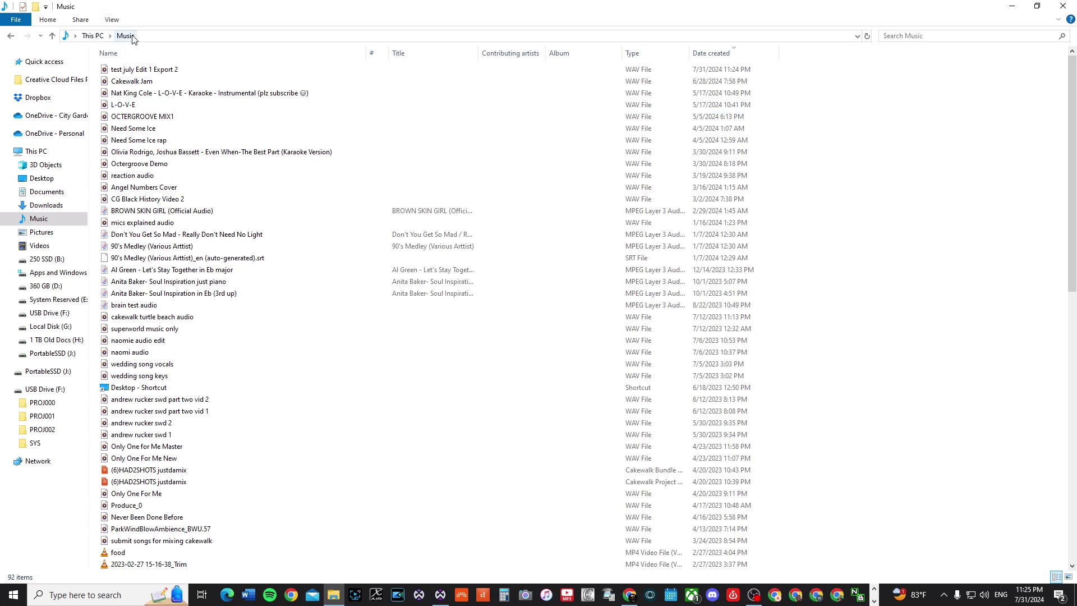
pyautogui.click(760, 53)
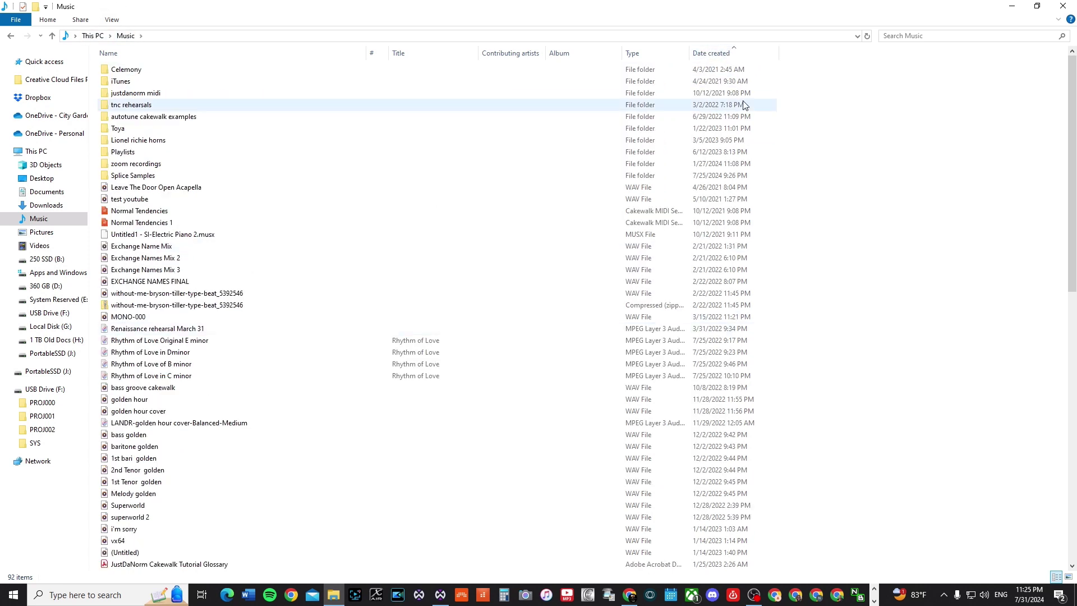
pyautogui.click(739, 57)
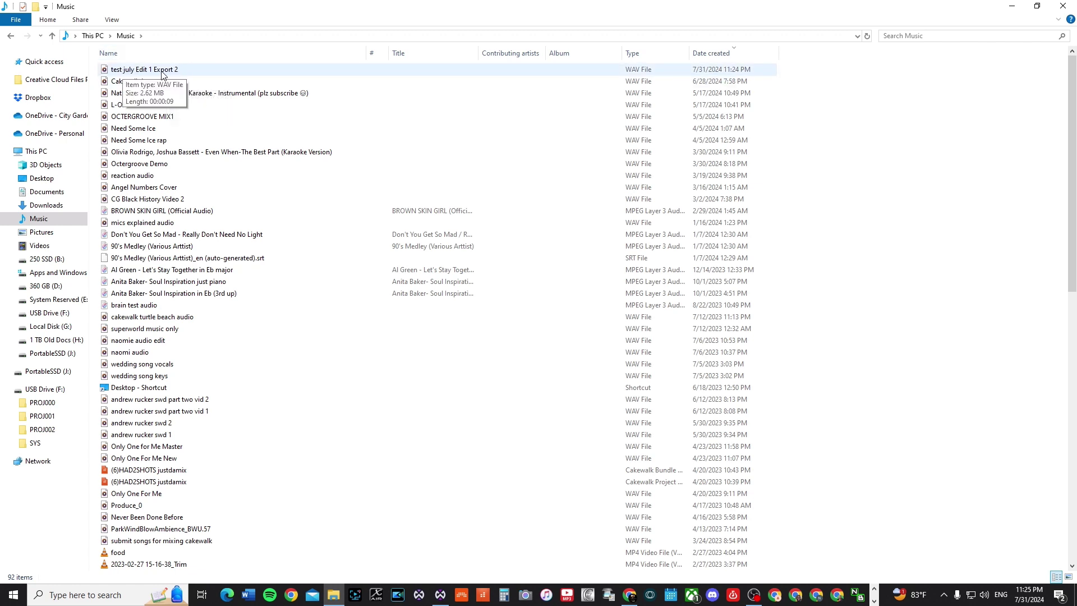
pyautogui.doubleClick(184, 71)
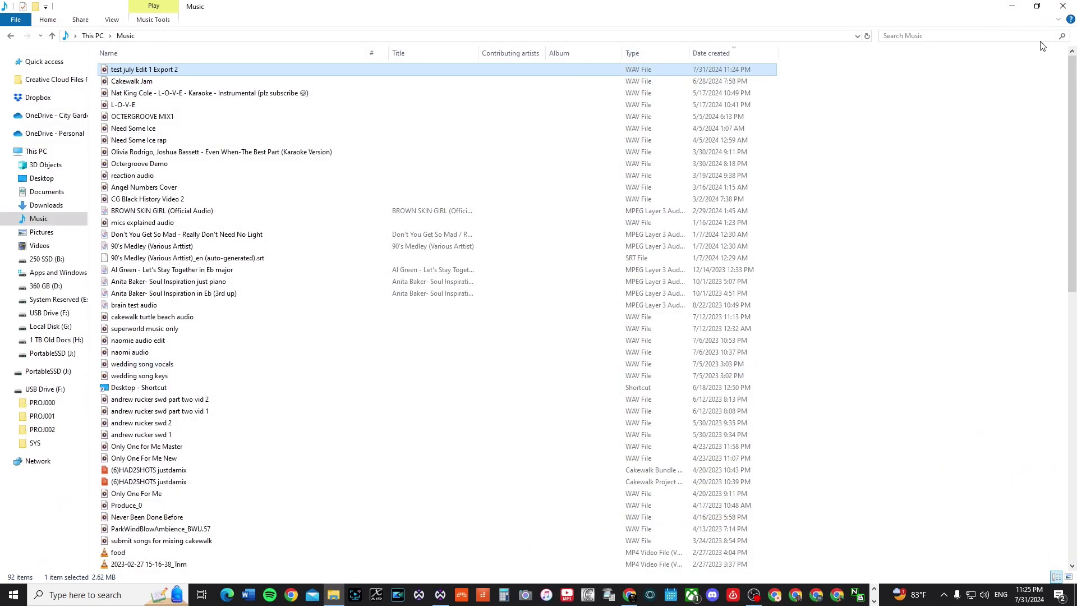
pyautogui.click(1062, 6)
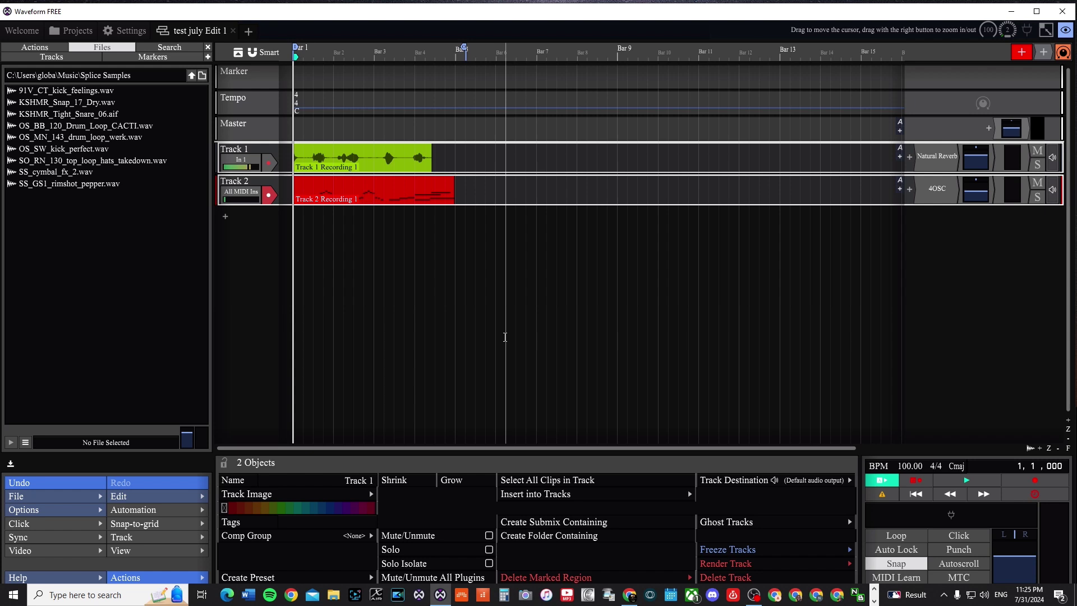